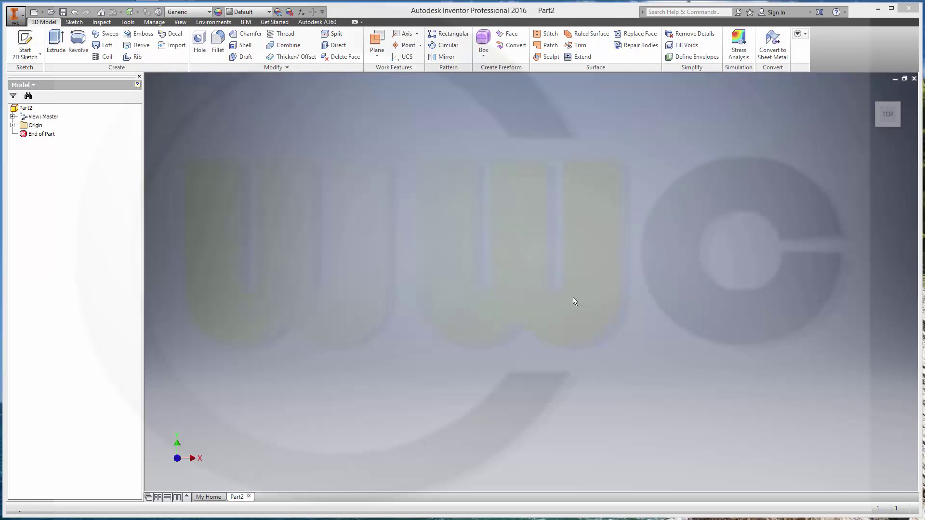
Step: Start a sketch on the XZ plane and draw a 112 mm diameter circle centred on the origin
{"action": "left_click", "coordinate": [26, 51]}
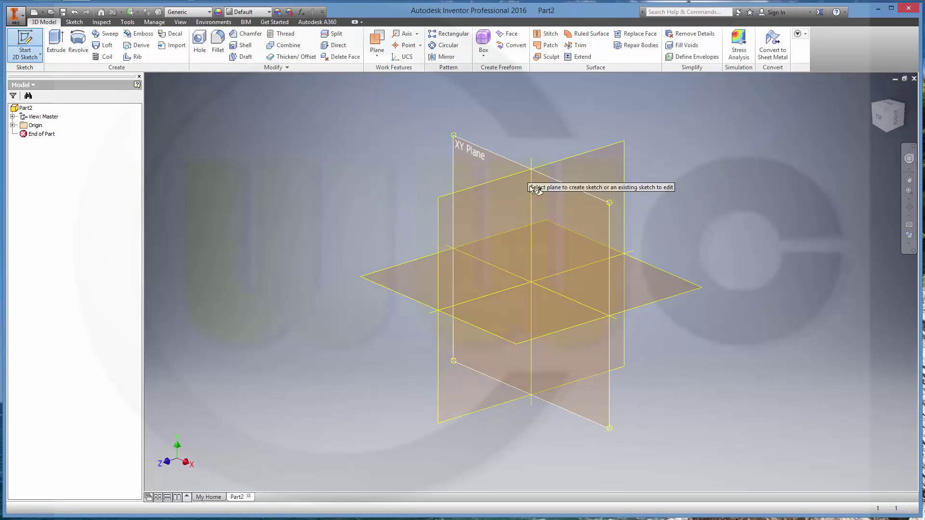
{"action": "left_click", "coordinate": [661, 271]}
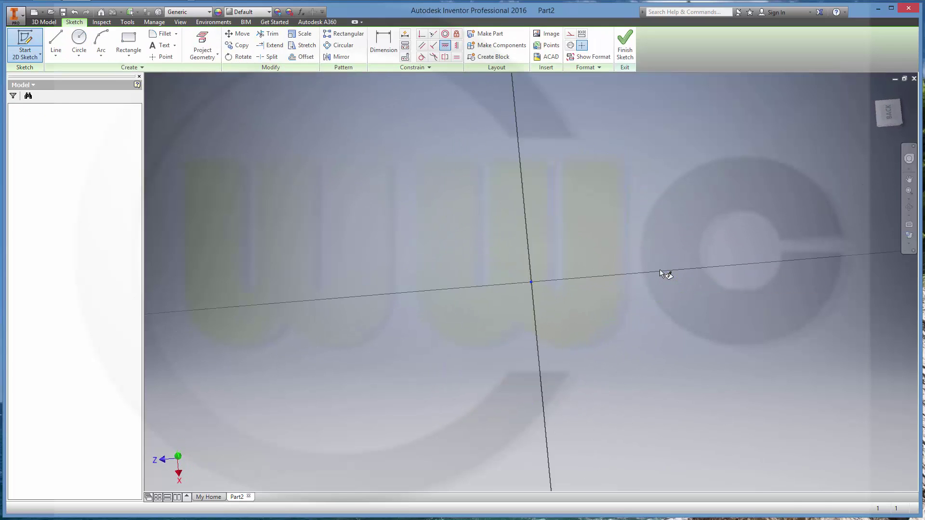
{"action": "left_click", "coordinate": [79, 38]}
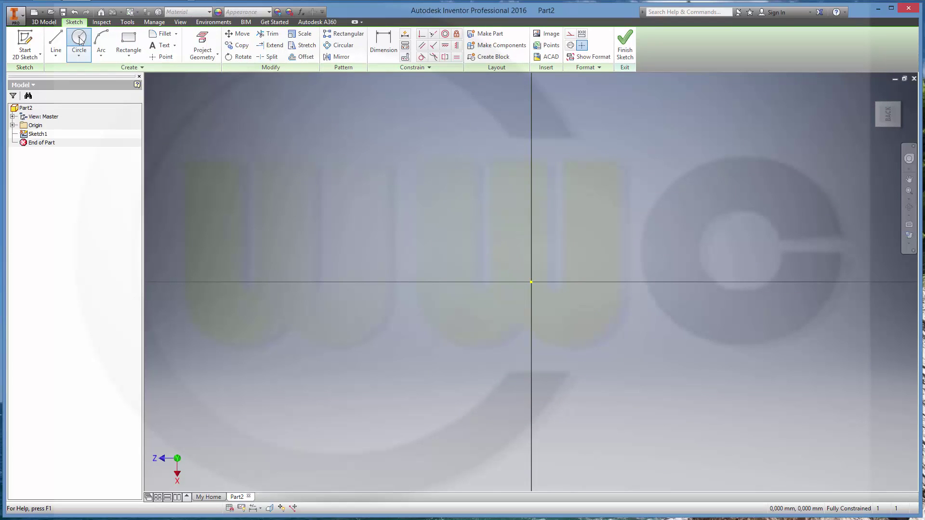
{"action": "left_click", "coordinate": [531, 281]}
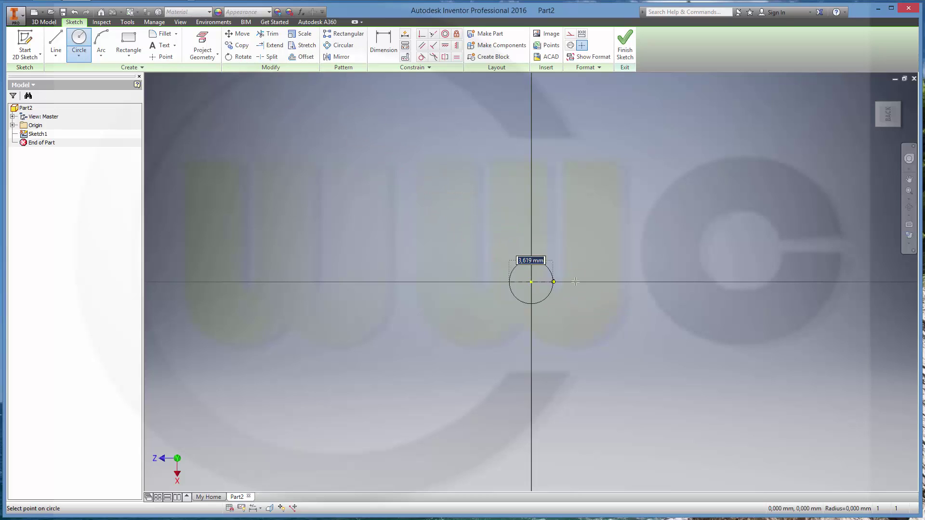
{"action": "type", "text": "112"}
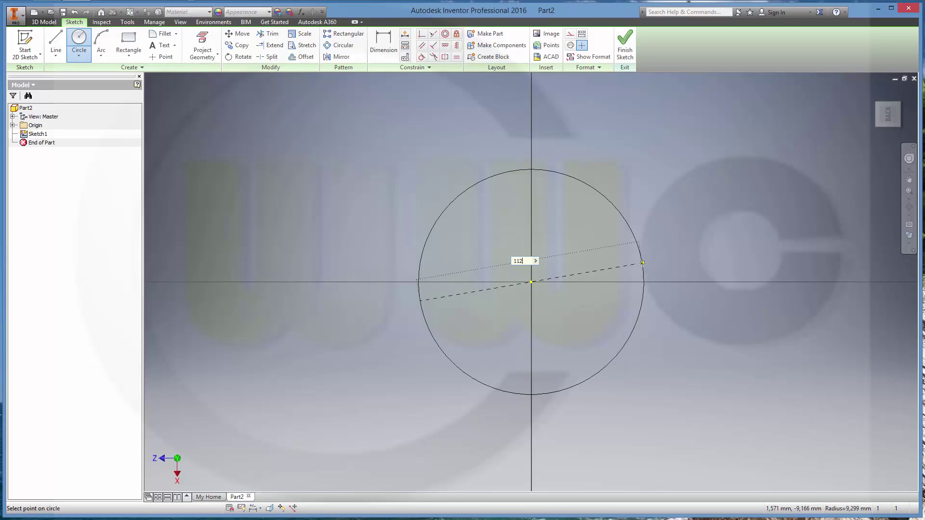
{"action": "key", "text": "Return"}
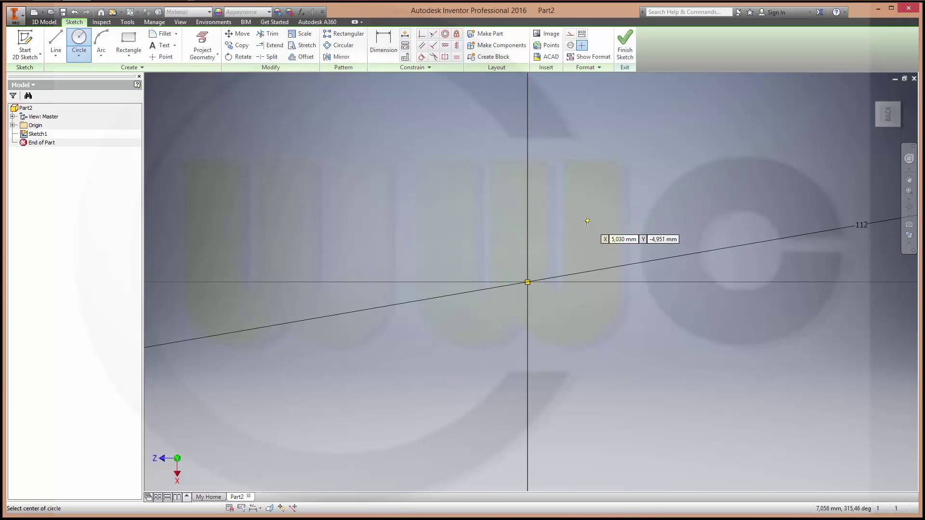
Step: Draw a concentric 160 mm diameter circle at the origin and finish the sketch
{"action": "middle_click_drag", "start_coordinate": [587, 222], "coordinate": [582, 222]}
{"action": "scroll", "coordinate": [583, 225], "scroll_direction": "down", "scroll_amount": 2}
{"action": "scroll", "coordinate": [581, 243], "scroll_direction": "up", "scroll_amount": 1}
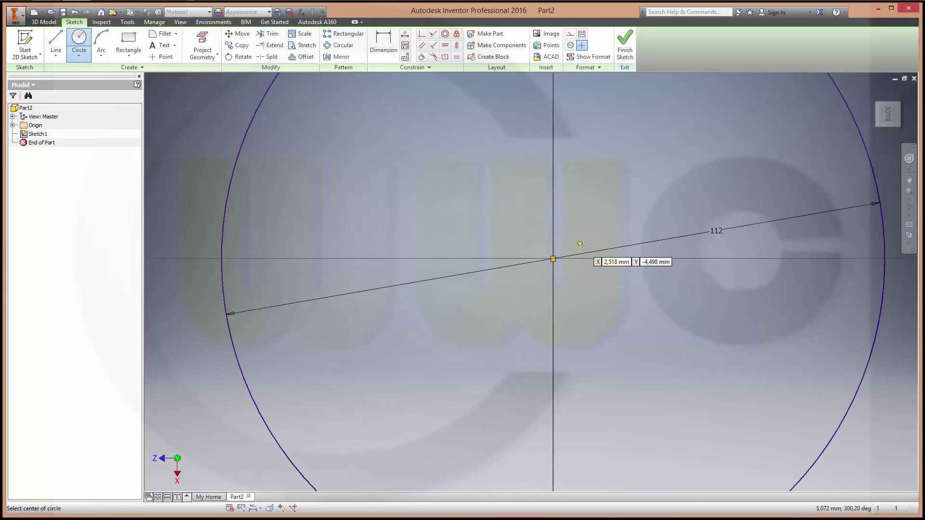
{"action": "scroll", "coordinate": [582, 246], "scroll_direction": "down", "scroll_amount": 4}
{"action": "left_click", "coordinate": [579, 250]}
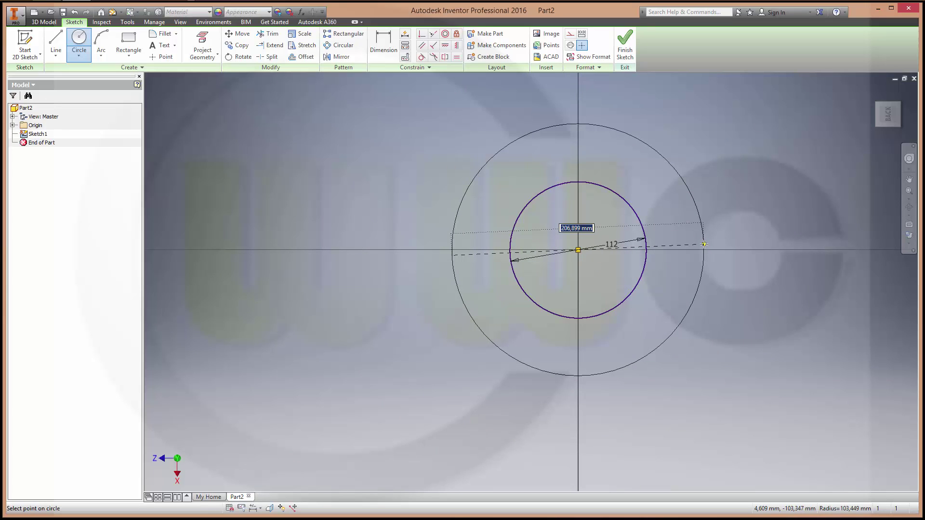
{"action": "type", "text": "160"}
{"action": "key", "text": "Return"}
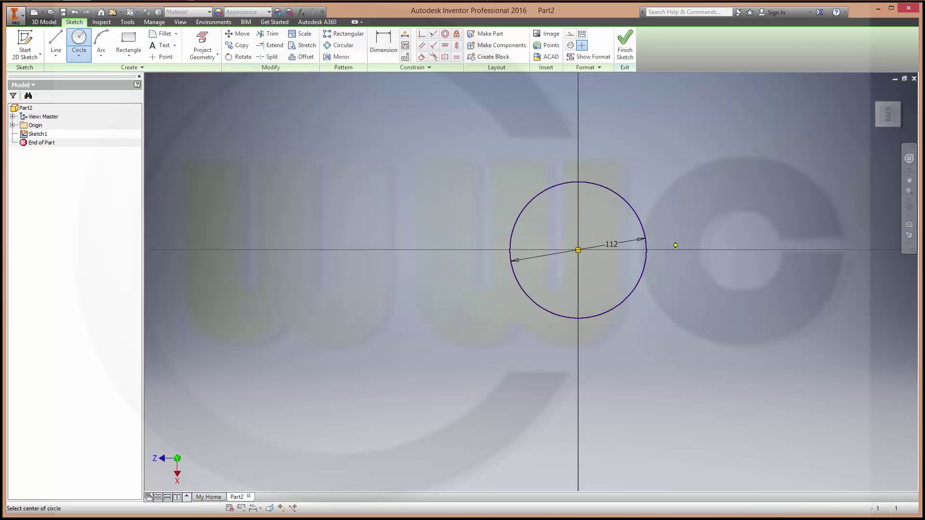
{"action": "left_click", "coordinate": [627, 49]}
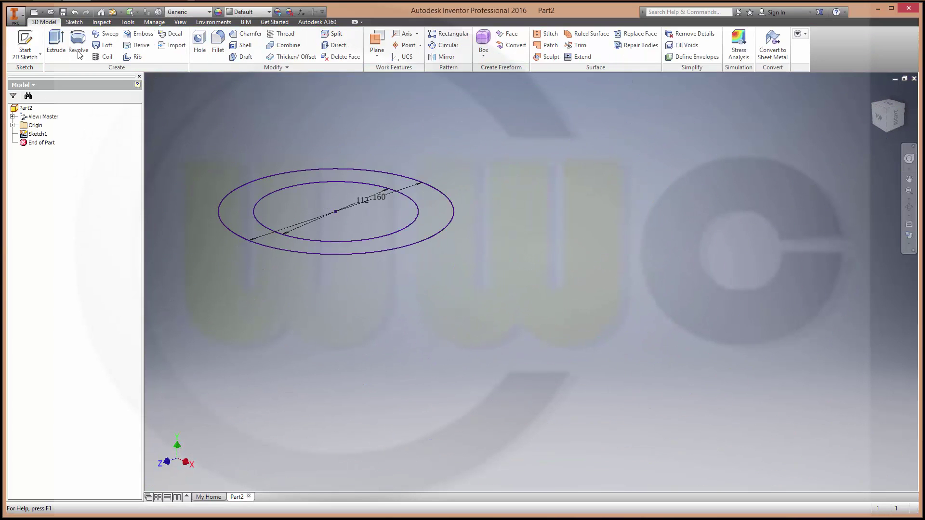
Step: Extrude the ring profile between the two circles by 16 mm
{"action": "left_click", "coordinate": [56, 43]}
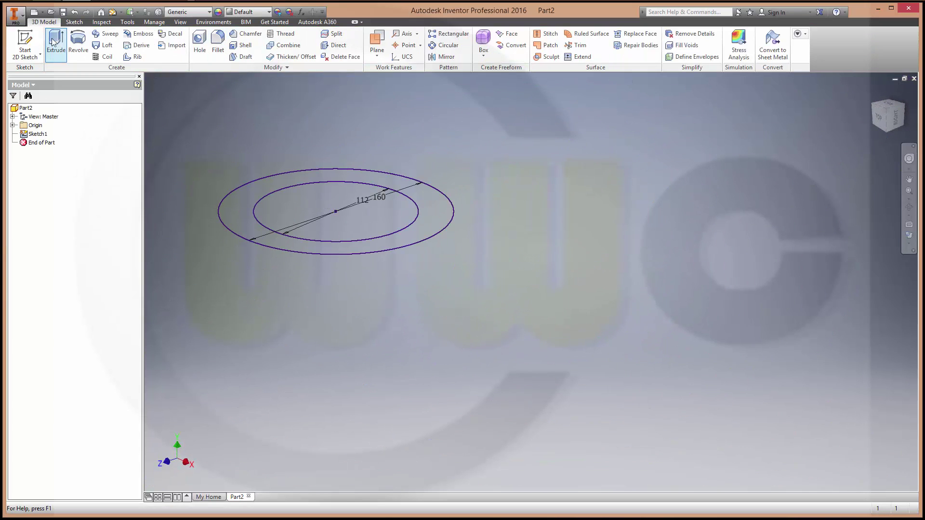
{"action": "left_click", "coordinate": [362, 173]}
{"action": "middle_click_drag", "start_coordinate": [424, 253], "coordinate": [572, 298]}
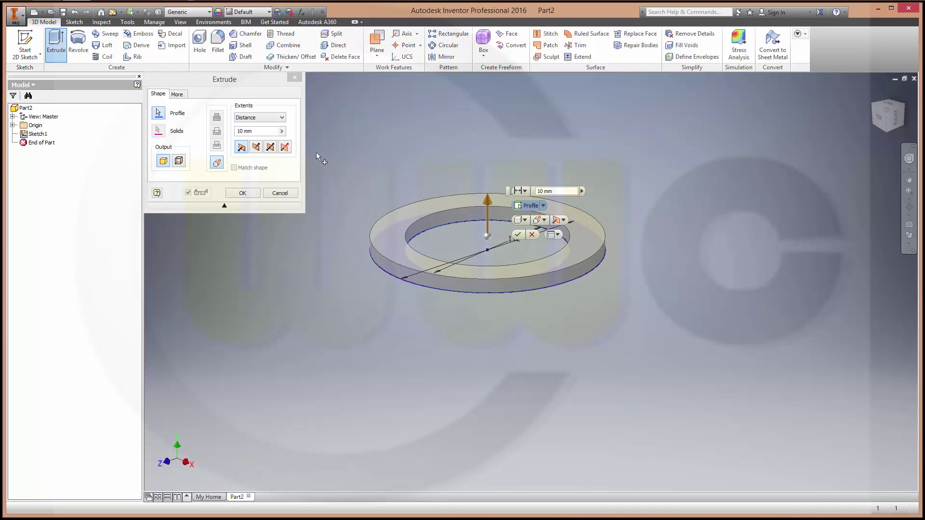
{"action": "left_click", "coordinate": [182, 135]}
{"action": "type", "text": "16"}
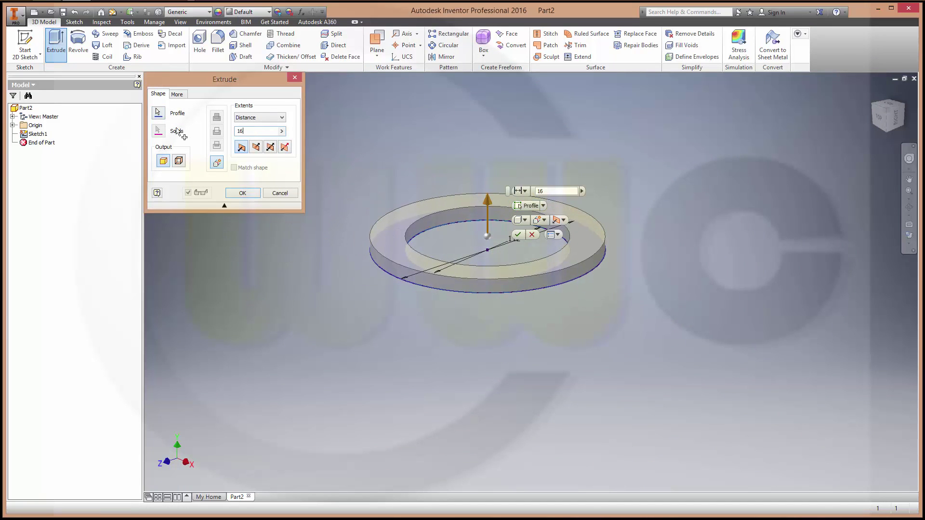
{"action": "left_click", "coordinate": [228, 193]}
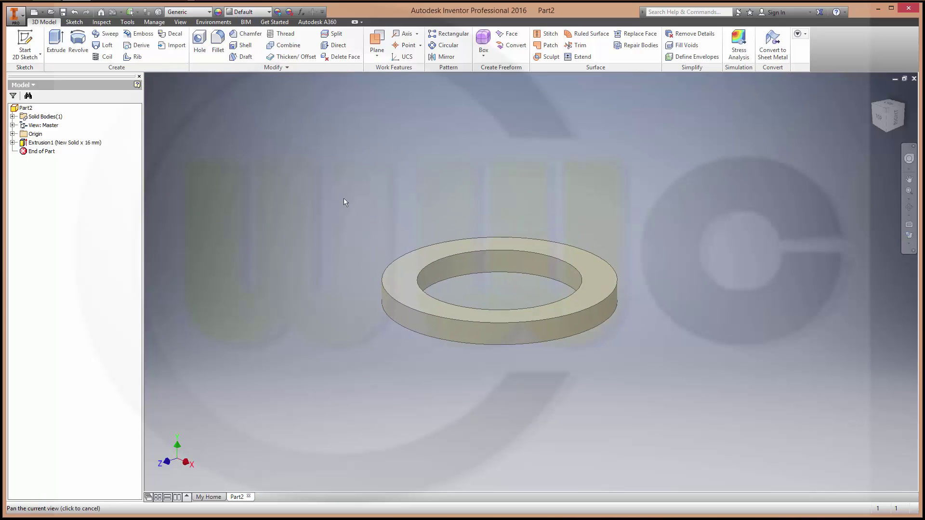
Step: Start a new sketch on the XZ plane and draw a 20 mm diameter circle outside the ring on the positive Z side
{"action": "middle_click_drag", "start_coordinate": [335, 194], "coordinate": [242, 154], "text": "shift"}
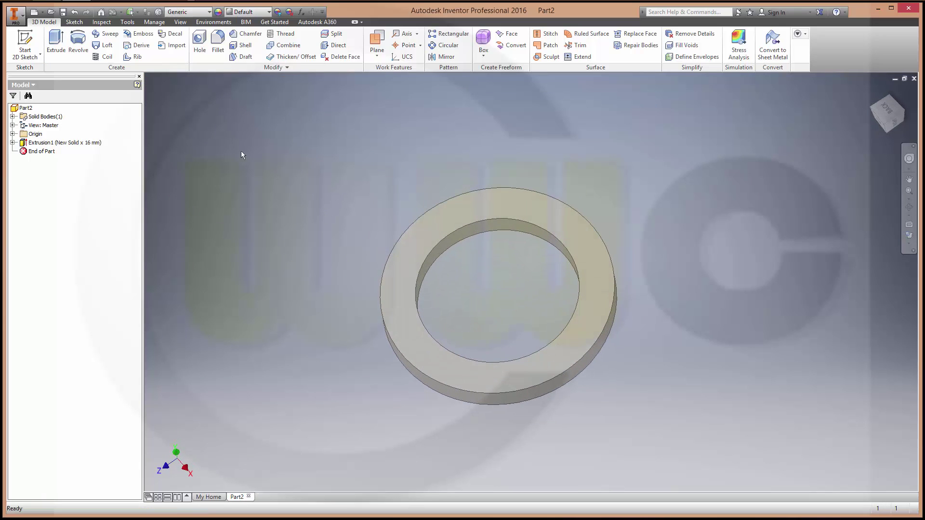
{"action": "left_click", "coordinate": [25, 45]}
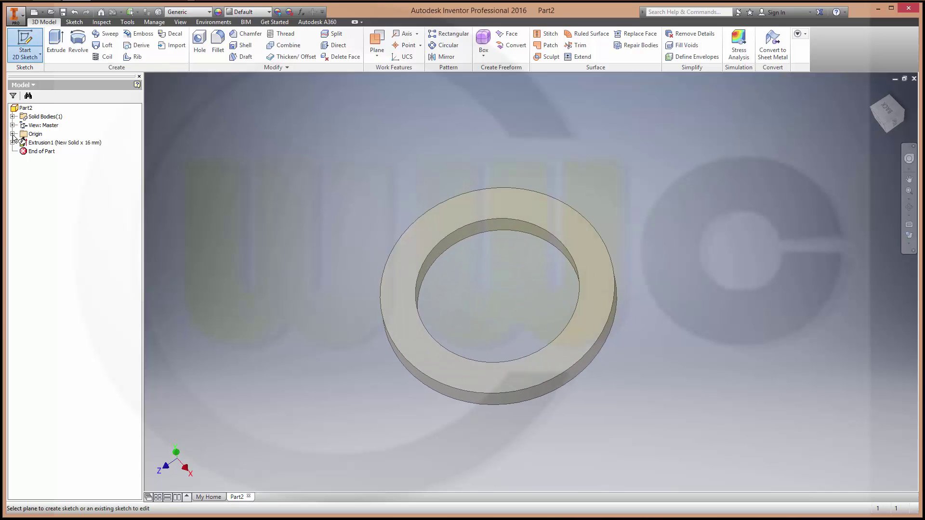
{"action": "left_click", "coordinate": [12, 135]}
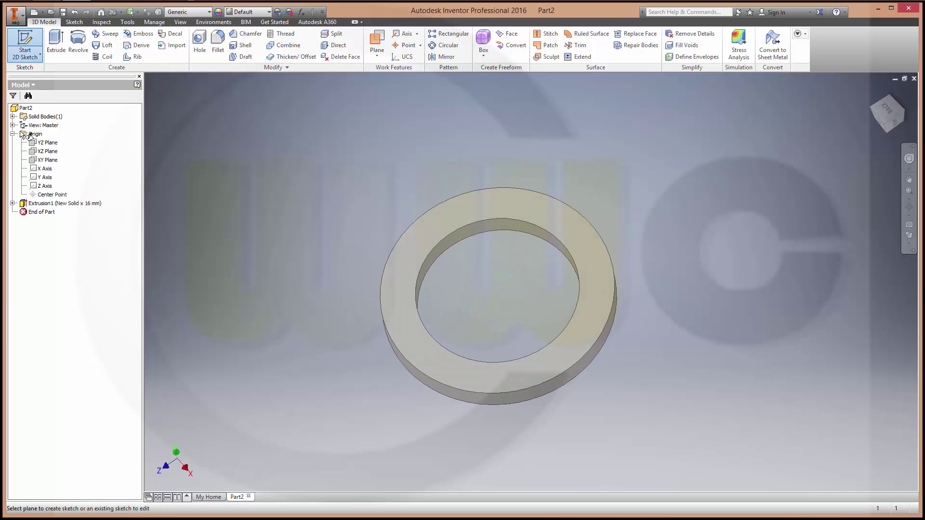
{"action": "left_click", "coordinate": [48, 151]}
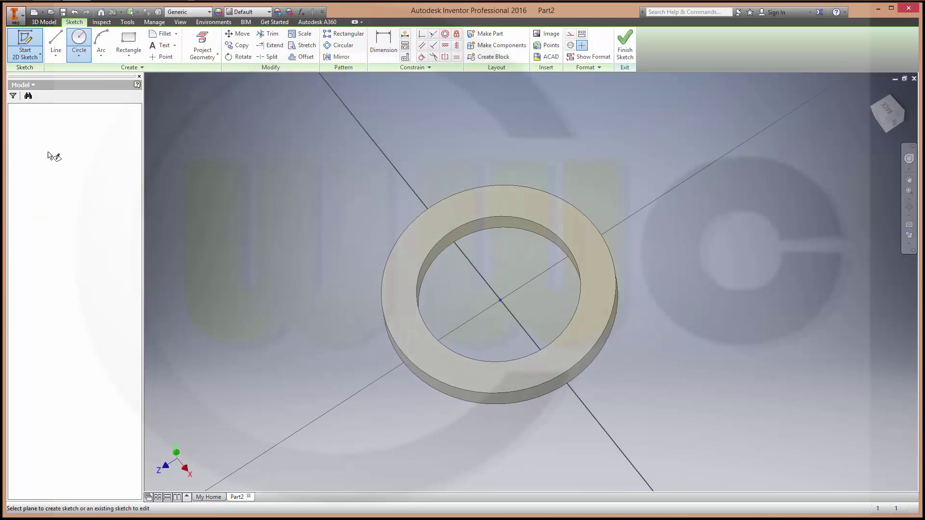
{"action": "left_click", "coordinate": [76, 41]}
{"action": "left_click", "coordinate": [336, 235]}
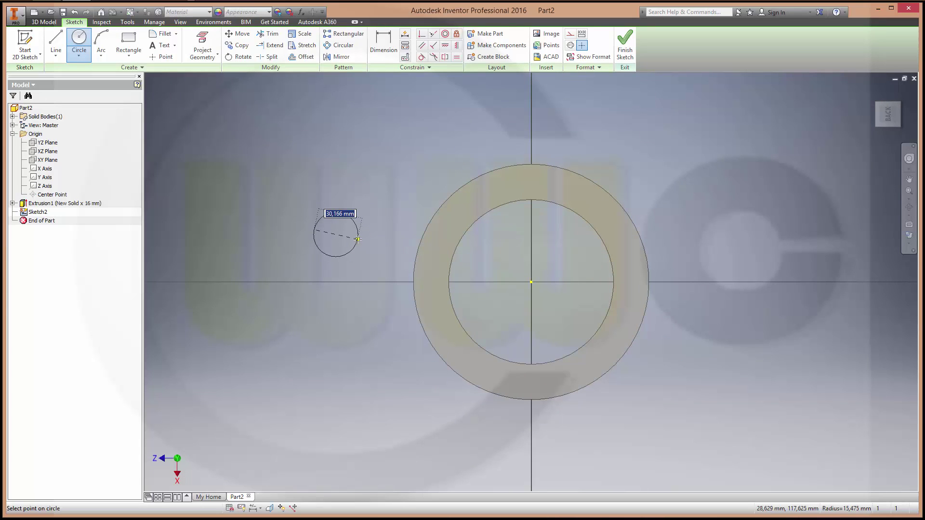
{"action": "type", "text": "20"}
{"action": "key", "text": "Return"}
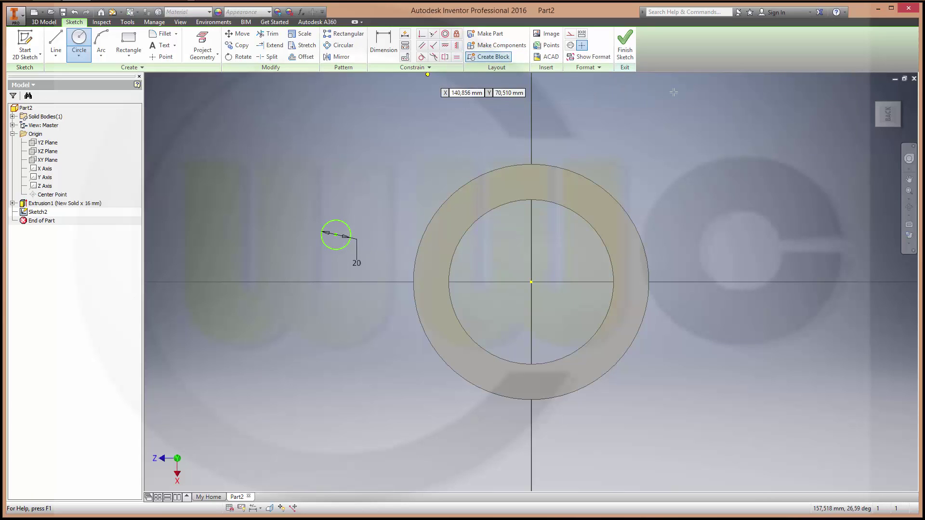
Step: Align the small circle's centre with the origin using a vertical constraint
{"action": "mouse_move", "coordinate": [892, 113]}
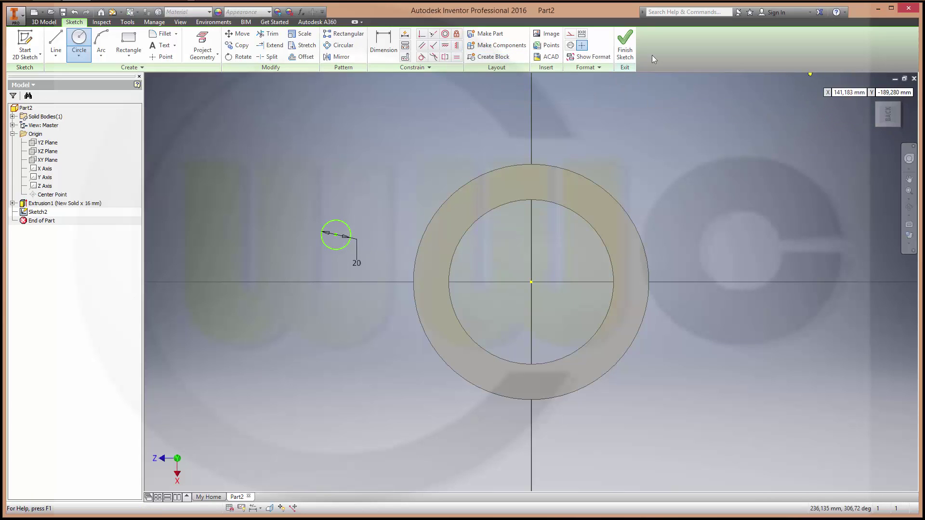
{"action": "left_click", "coordinate": [335, 235]}
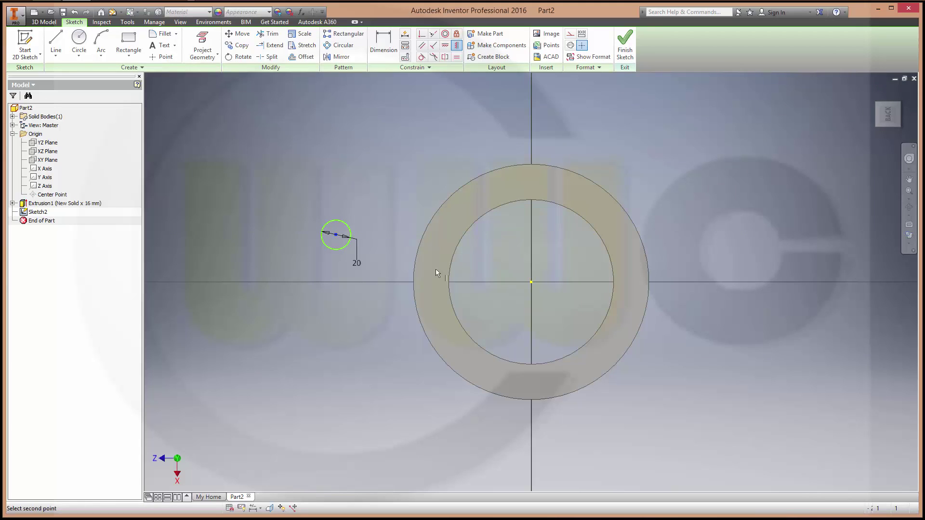
{"action": "left_click", "coordinate": [531, 282]}
Step: Dimension the small circle's centre 84 mm from the origin and finish the sketch
{"action": "key", "text": "d"}
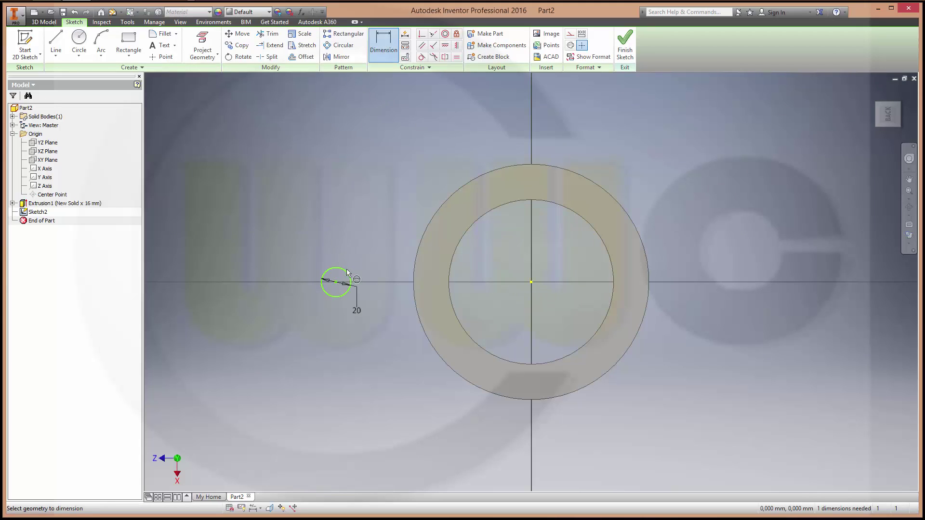
{"action": "left_click", "coordinate": [337, 282]}
{"action": "left_click", "coordinate": [532, 283]}
{"action": "left_click", "coordinate": [496, 256]}
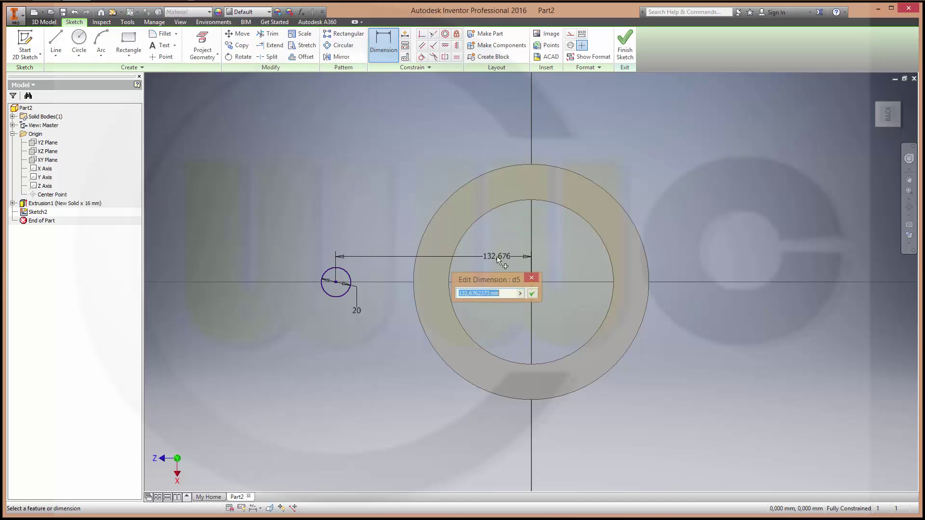
{"action": "type", "text": "84"}
{"action": "key", "text": "Return"}
{"action": "left_click", "coordinate": [625, 45]}
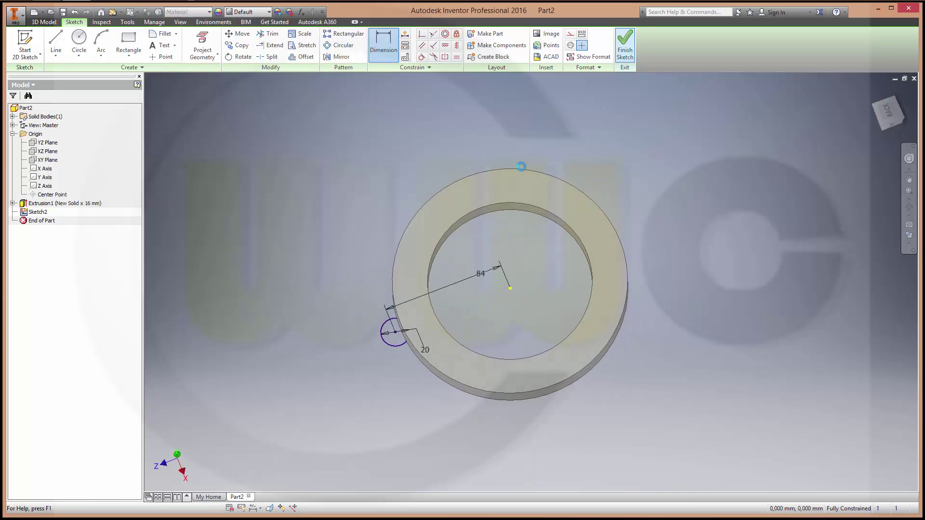
Step: Extrude the 20 mm circle by 16 mm as a new solid
{"action": "left_click", "coordinate": [56, 45]}
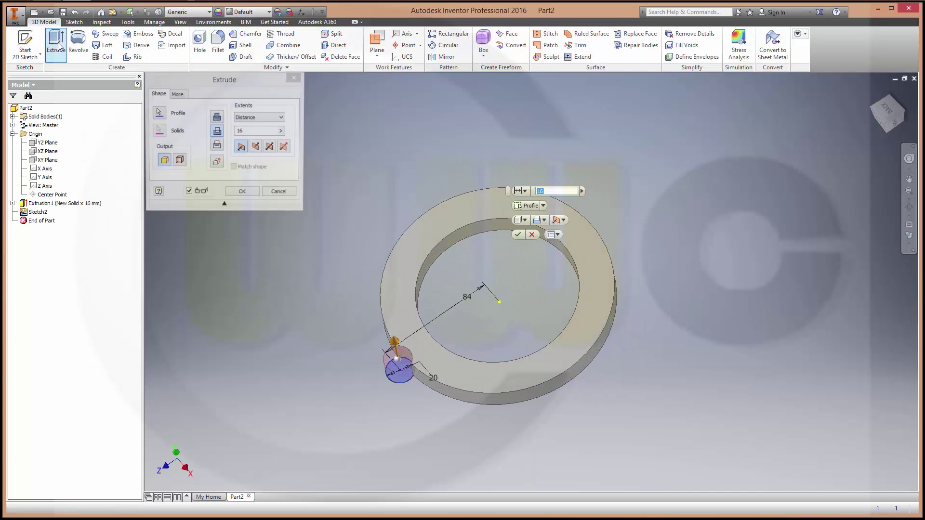
{"action": "left_click", "coordinate": [217, 164]}
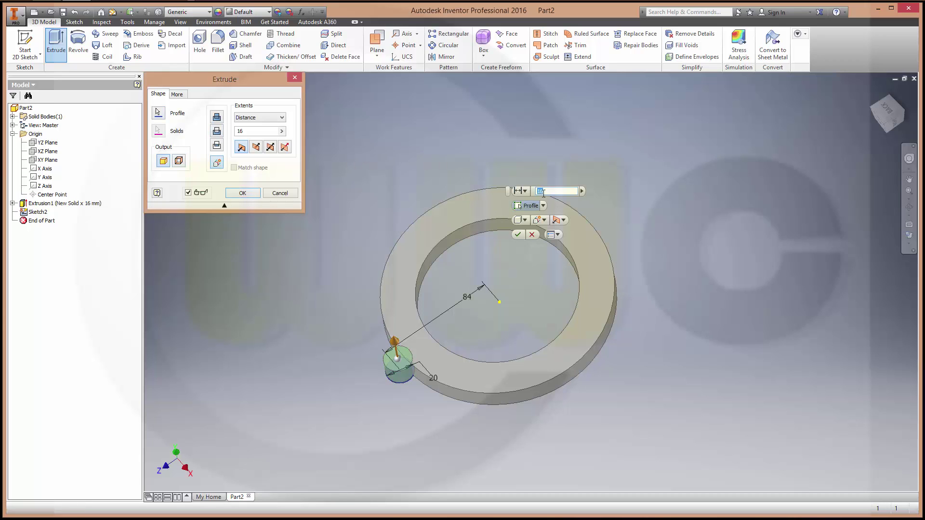
{"action": "left_click", "coordinate": [243, 194]}
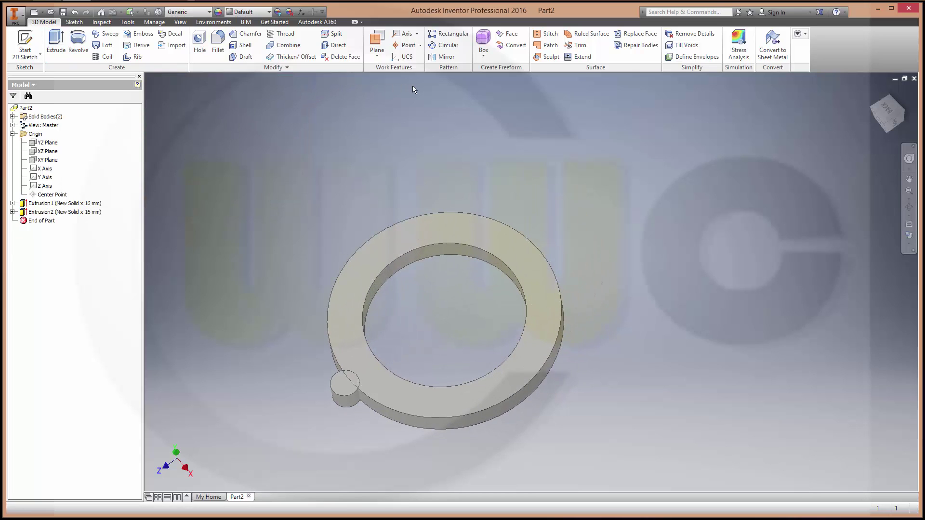
Step: Set up a circular pattern of the small cylinder's solid body, Solid2, around the Y axis
{"action": "left_click", "coordinate": [444, 44]}
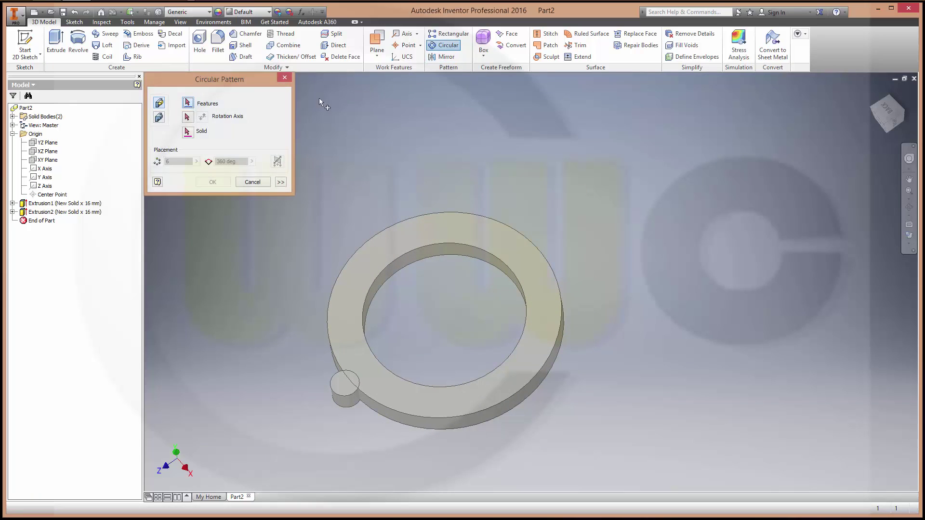
{"action": "left_click", "coordinate": [159, 118]}
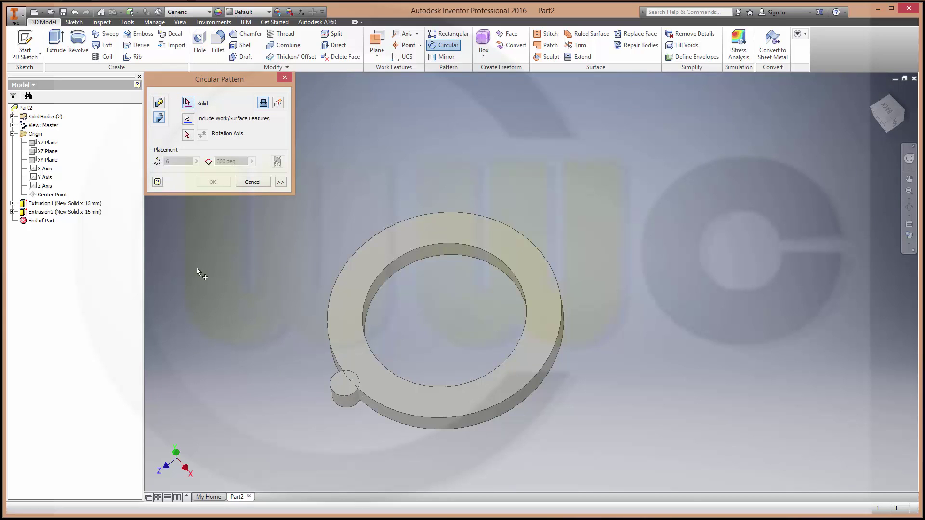
{"action": "left_click", "coordinate": [12, 116]}
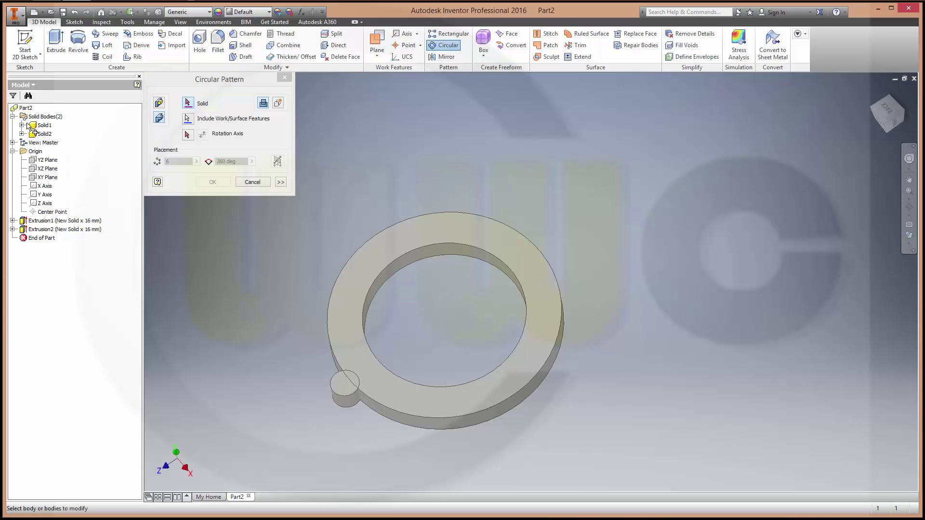
{"action": "left_click", "coordinate": [45, 133]}
{"action": "left_click", "coordinate": [188, 135]}
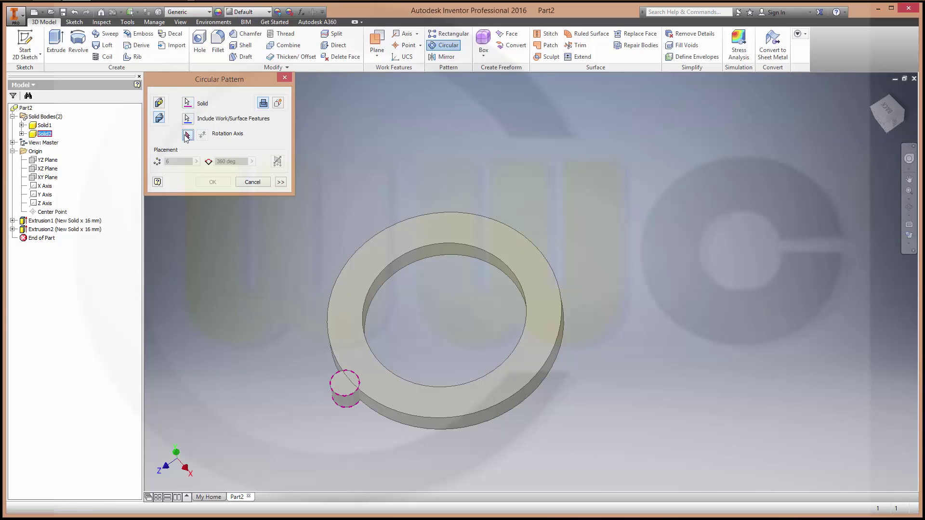
{"action": "left_click", "coordinate": [47, 194]}
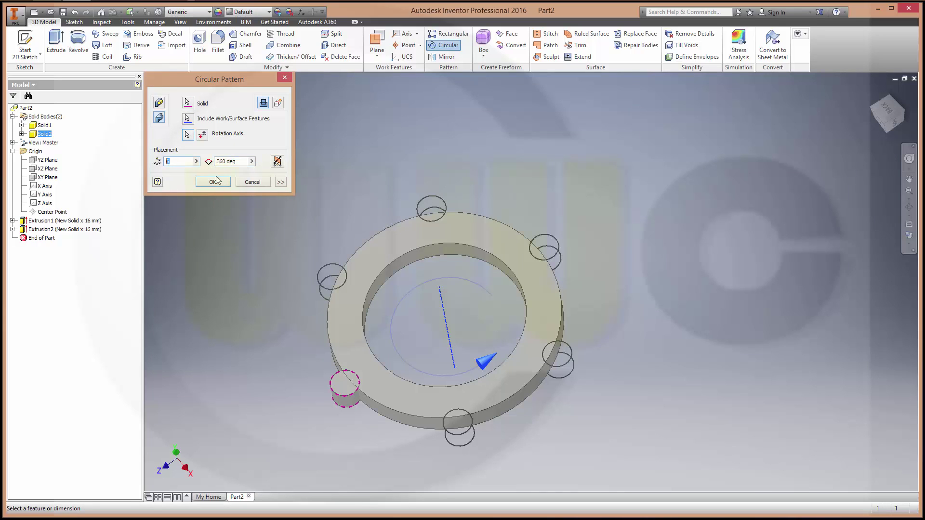
Step: Finish the circular pattern with 3 occurrences at an incremental 45-degree spacing, distributed symmetrically about the original cylinder
{"action": "type", "text": "3"}
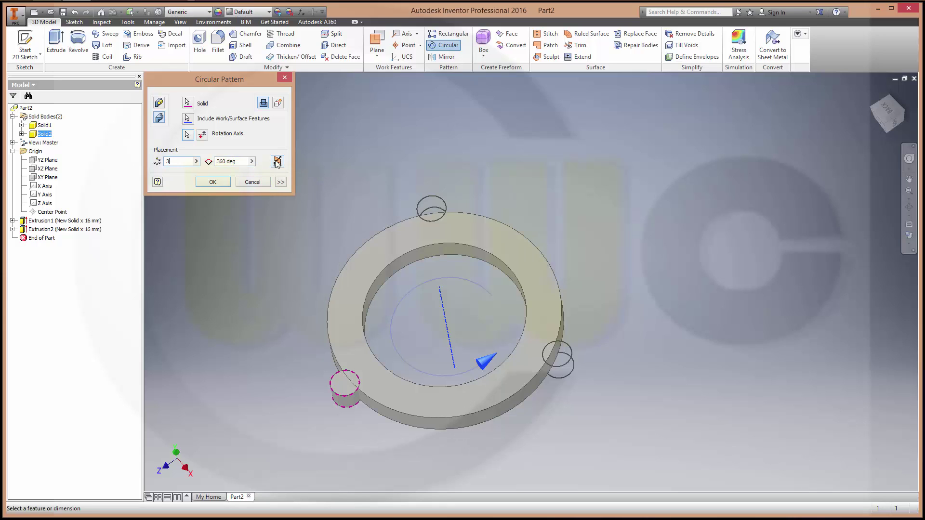
{"action": "left_click", "coordinate": [277, 162]}
{"action": "left_click", "coordinate": [281, 183]}
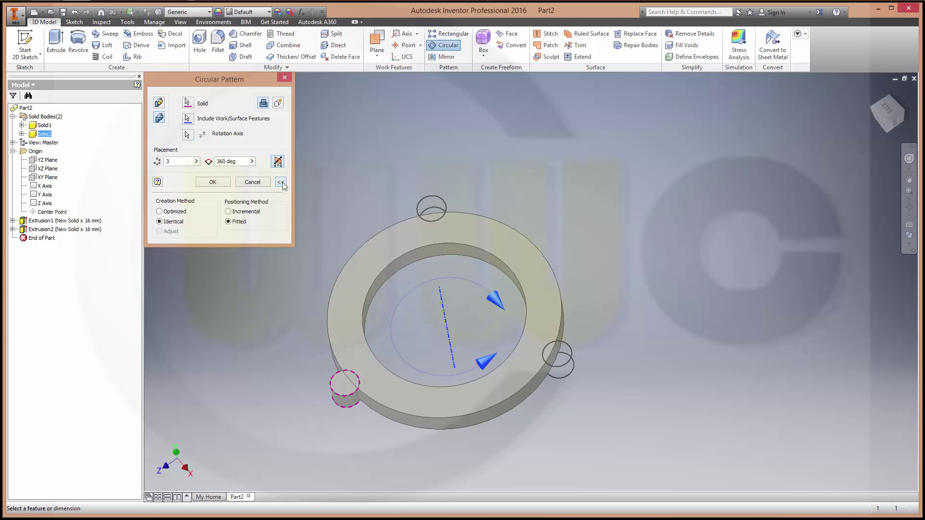
{"action": "left_click", "coordinate": [228, 212]}
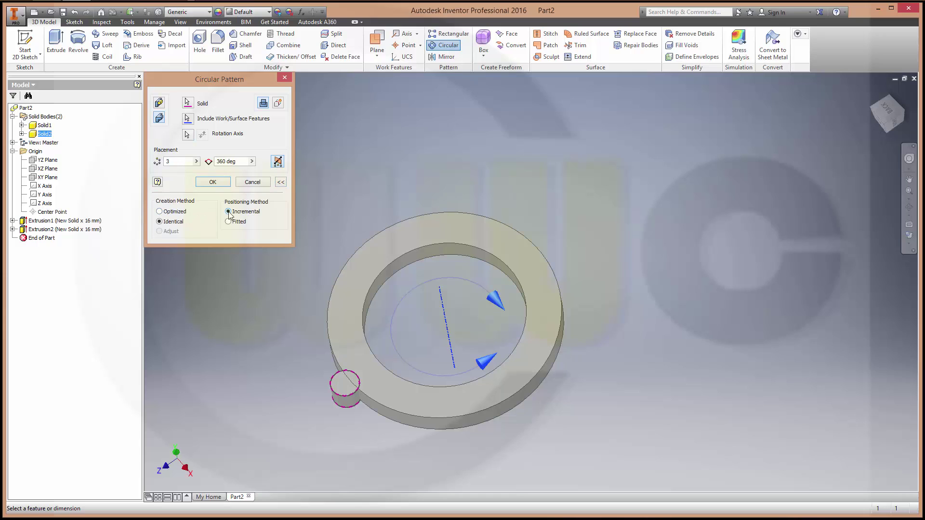
{"action": "left_click", "coordinate": [242, 162]}
{"action": "type", "text": "45"}
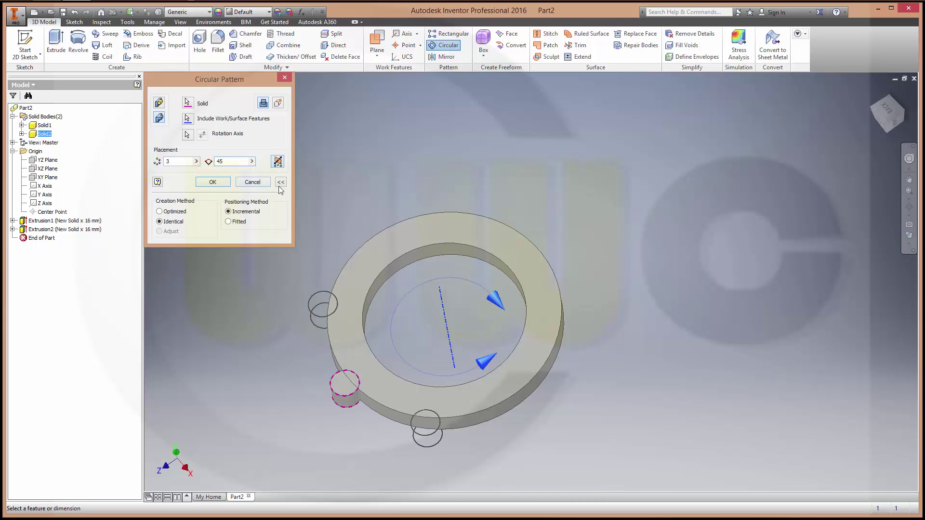
{"action": "left_click", "coordinate": [211, 183]}
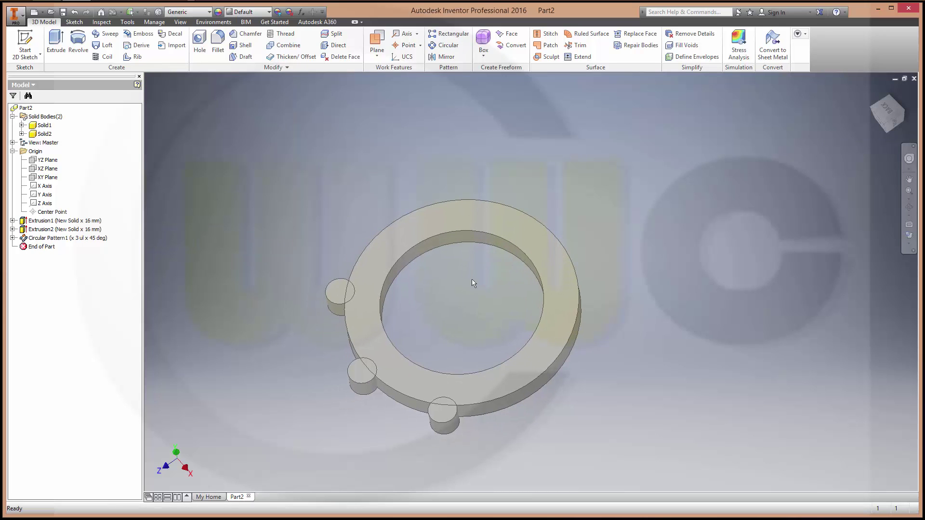
Step: Cut the patterned cylinders (Solid2) out of the ring (Solid1) with Combine, without keeping the toolbody
{"action": "middle_click_drag", "start_coordinate": [474, 278], "coordinate": [444, 297], "text": "shift"}
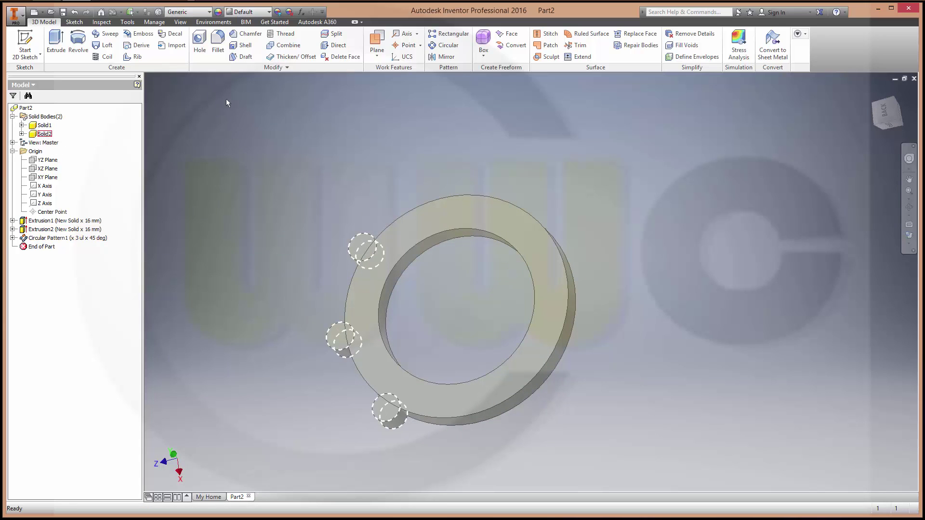
{"action": "left_click", "coordinate": [295, 45]}
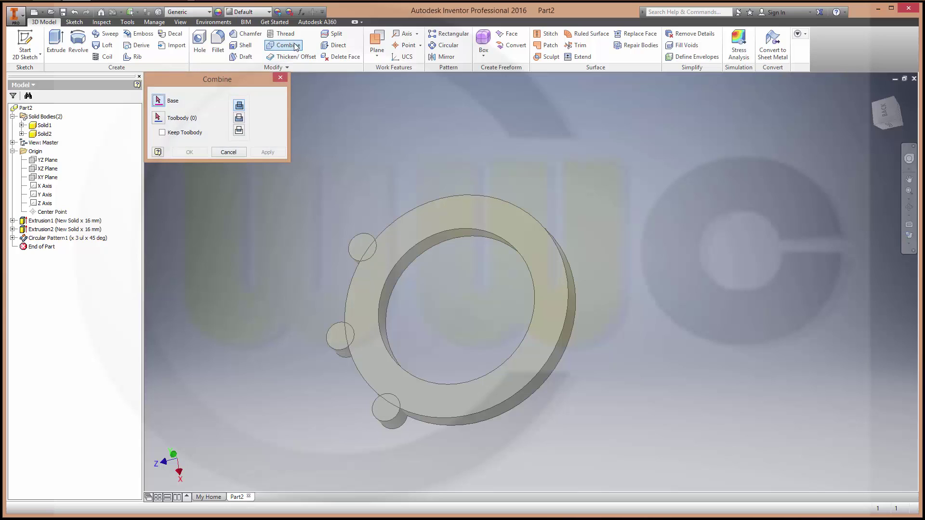
{"action": "left_click", "coordinate": [239, 118]}
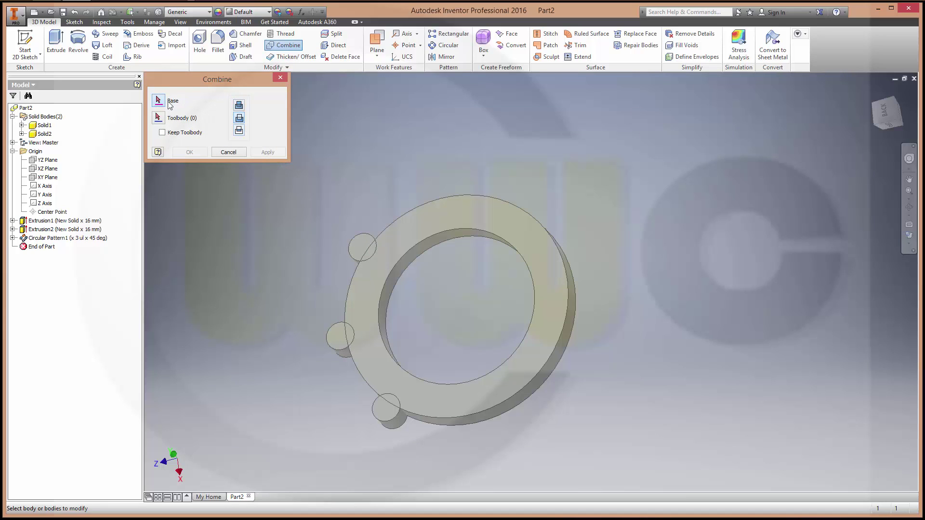
{"action": "left_click", "coordinate": [45, 125]}
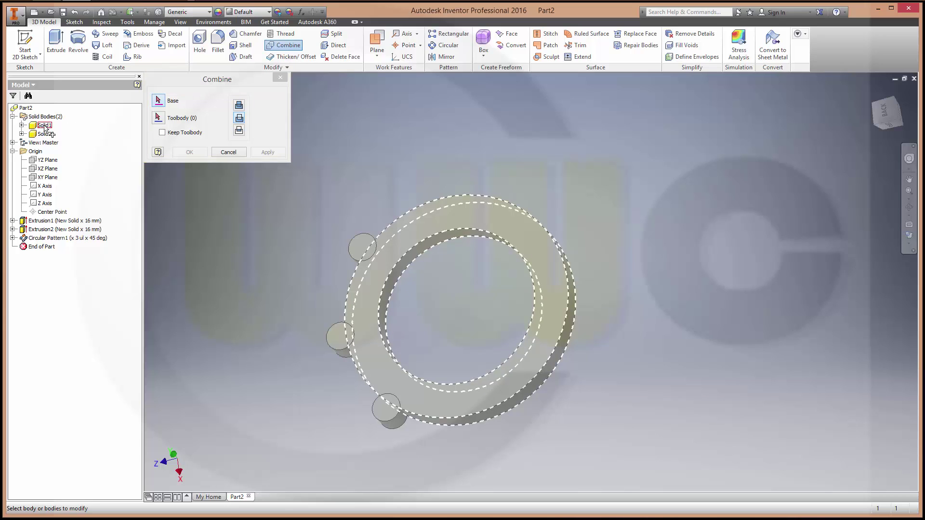
{"action": "left_click", "coordinate": [45, 134]}
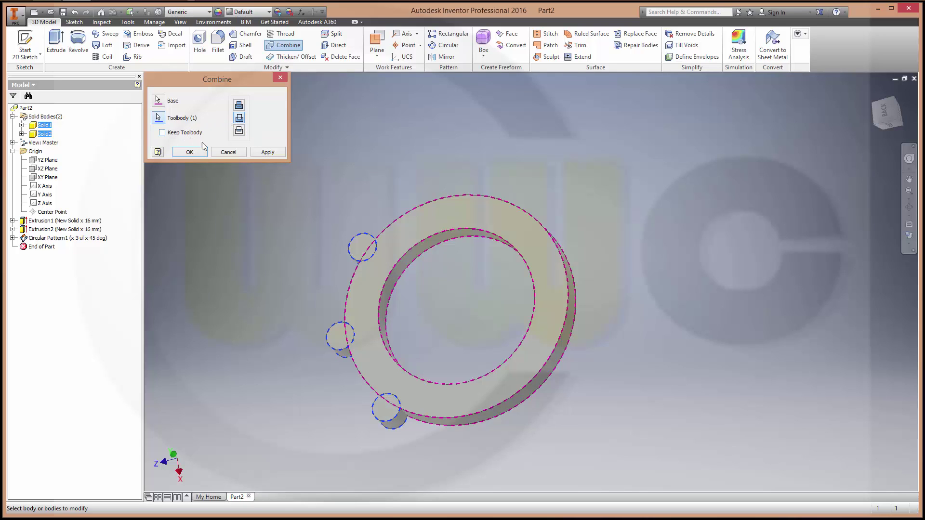
{"action": "left_click", "coordinate": [193, 154]}
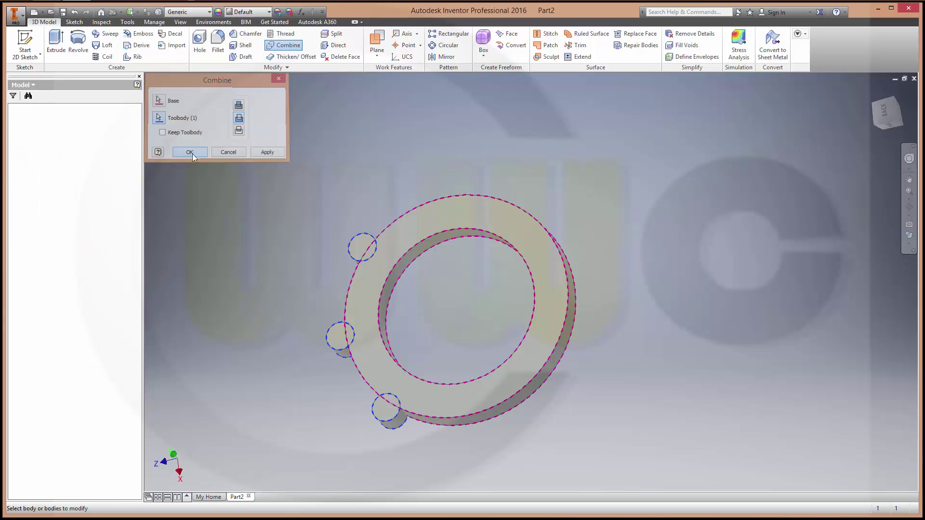
Step: Split the ring with Trim Solid along the XY plane, removing the half without notches
{"action": "middle_click_drag", "start_coordinate": [417, 253], "coordinate": [419, 127], "text": "shift"}
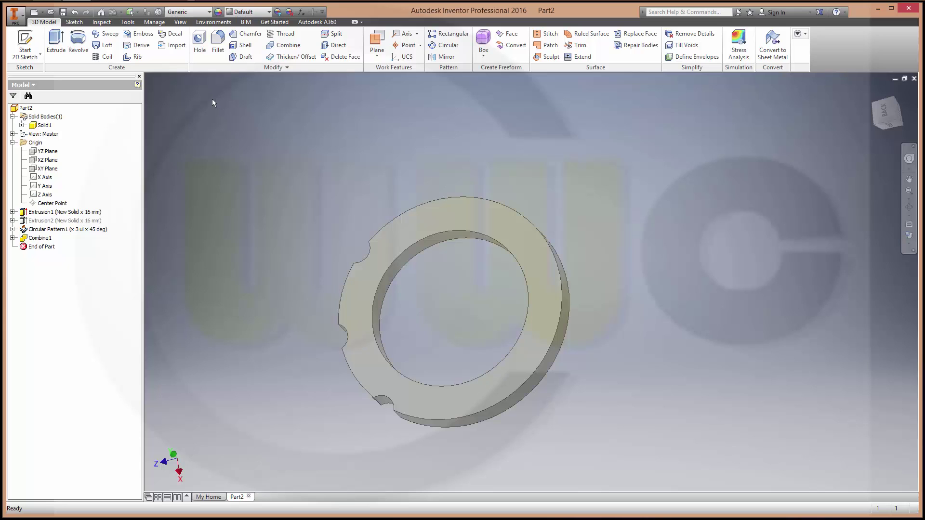
{"action": "left_click", "coordinate": [333, 34]}
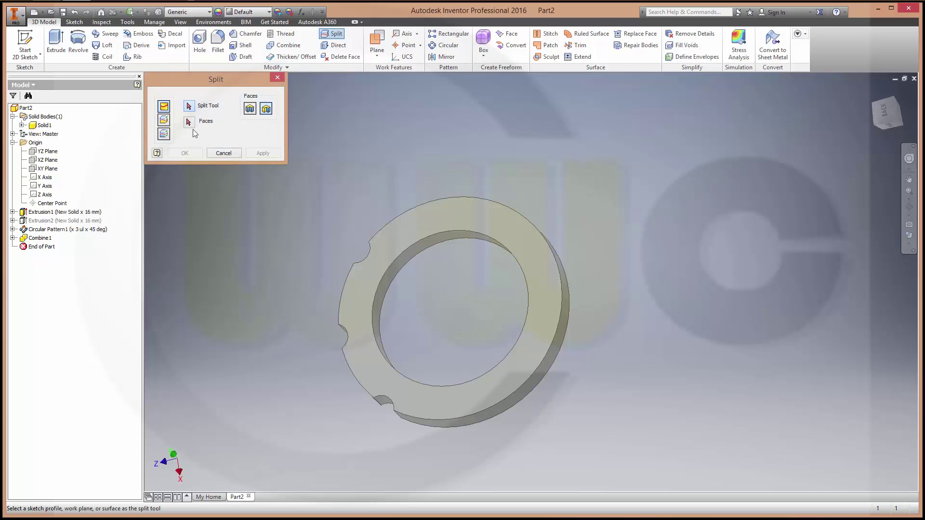
{"action": "left_click", "coordinate": [165, 120]}
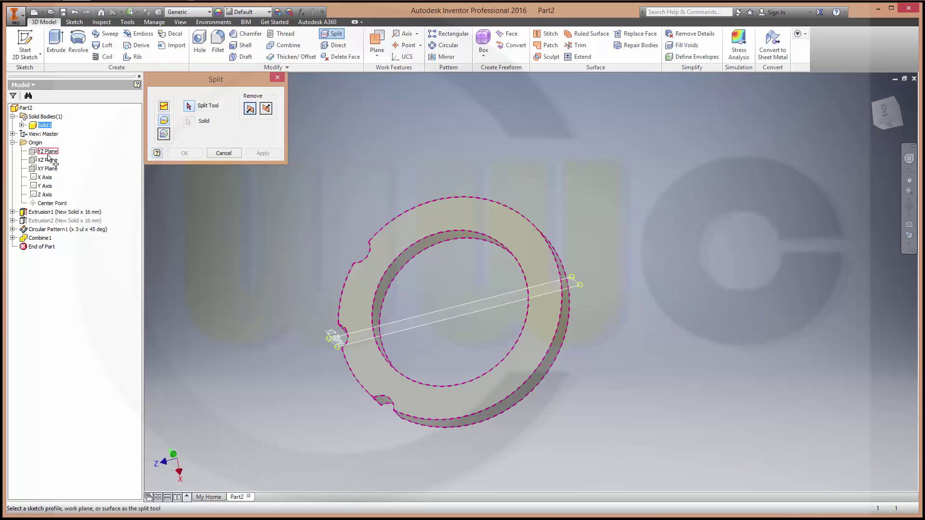
{"action": "left_click", "coordinate": [47, 171]}
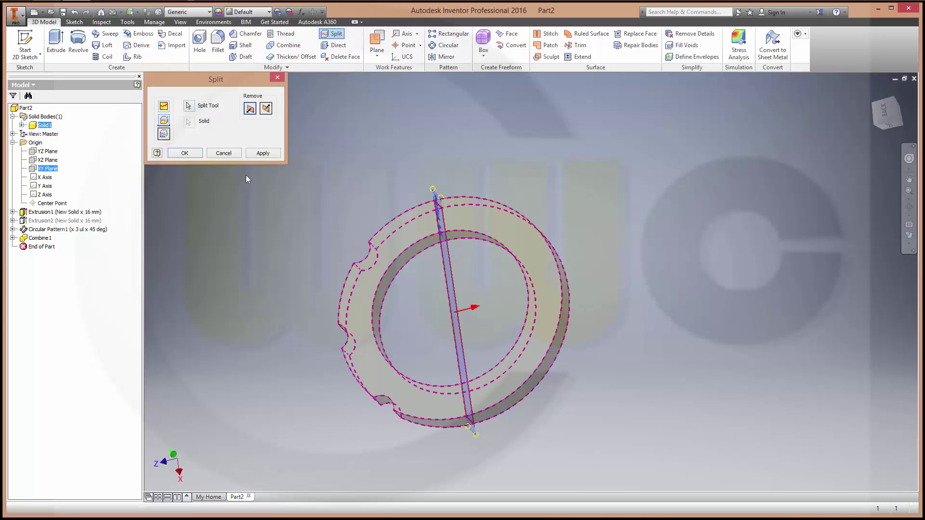
{"action": "left_click", "coordinate": [185, 154]}
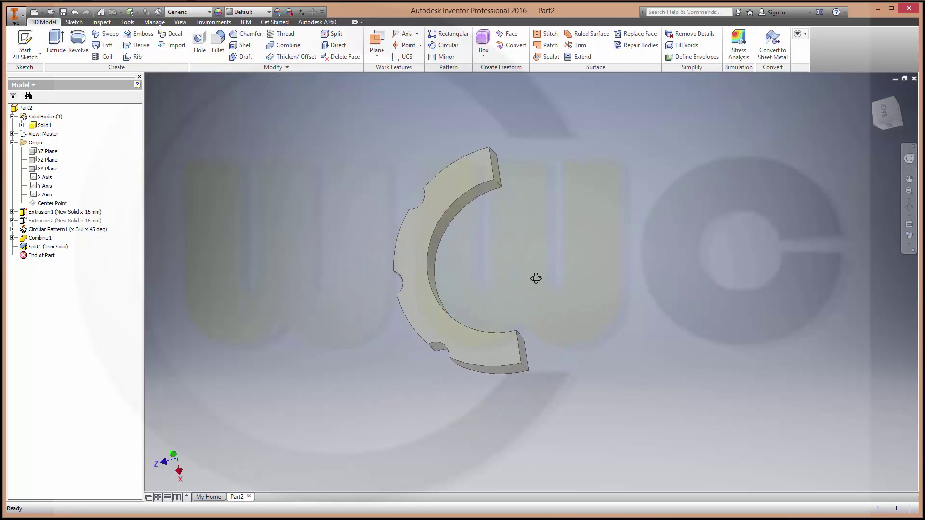
Step: Shell the half ring to 2 mm thickness, removing one flat face, the inner curved face and both cut end faces
{"action": "middle_click_drag", "start_coordinate": [536, 278], "coordinate": [615, 234], "text": "shift"}
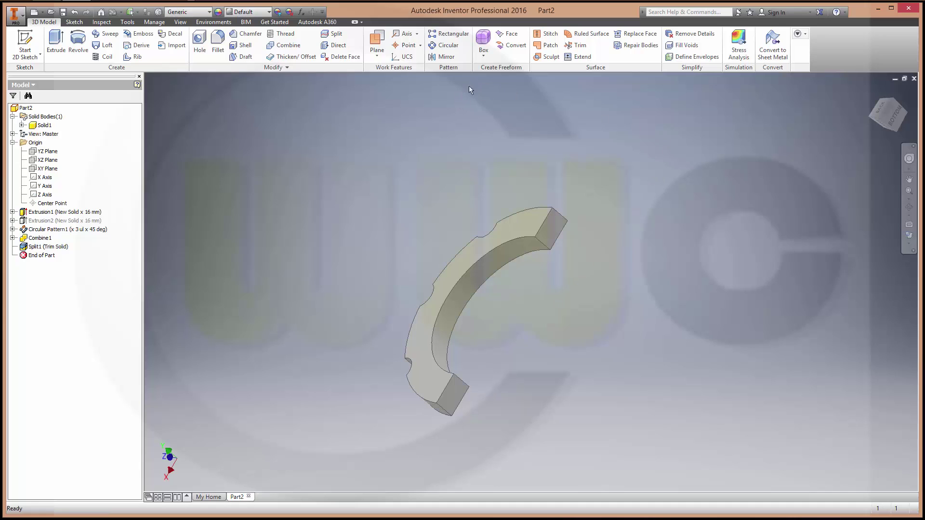
{"action": "left_click", "coordinate": [241, 45]}
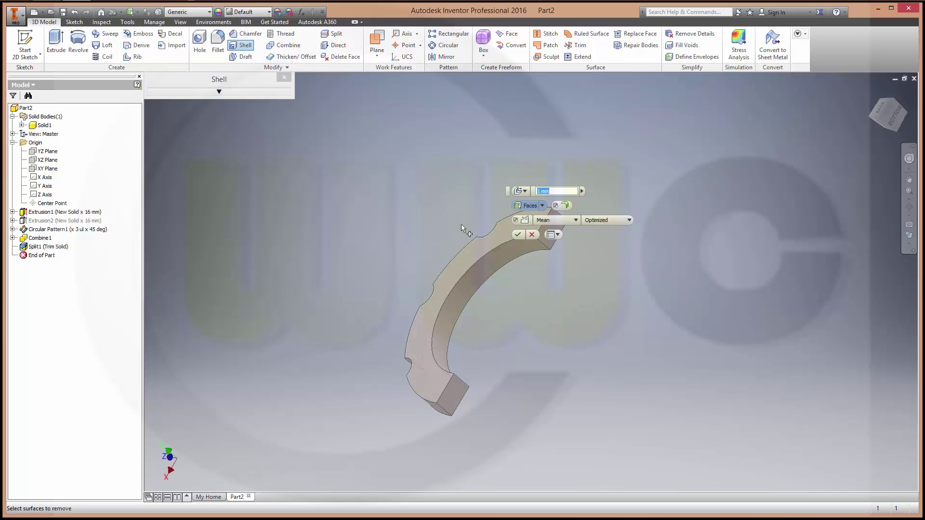
{"action": "type", "text": "2"}
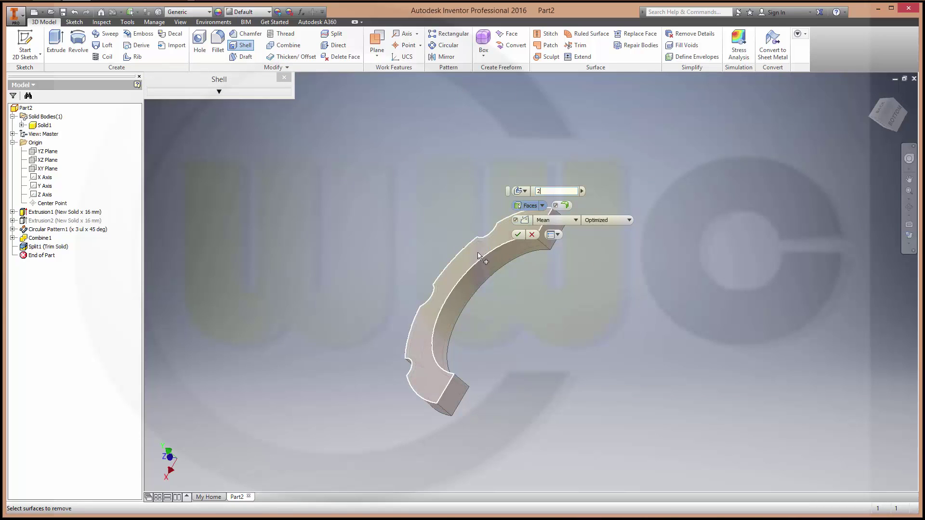
{"action": "left_click", "coordinate": [219, 91]}
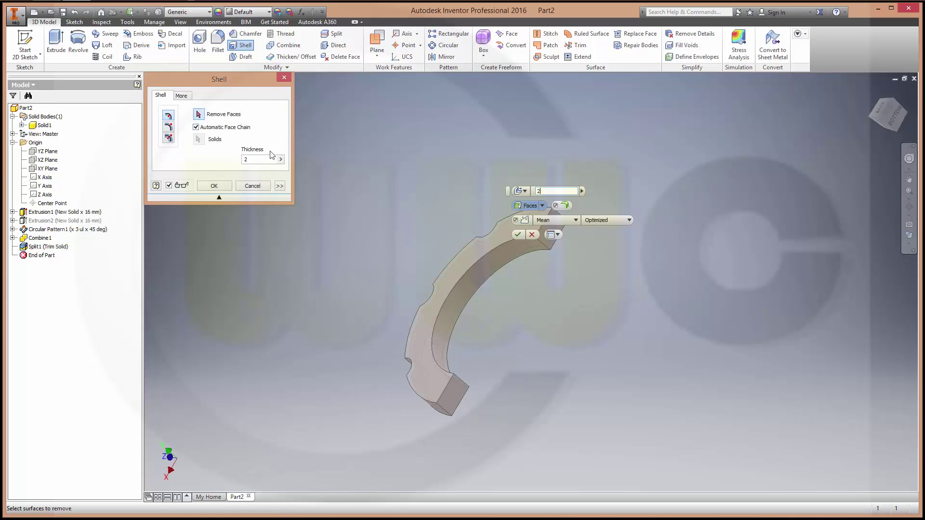
{"action": "left_click", "coordinate": [473, 290]}
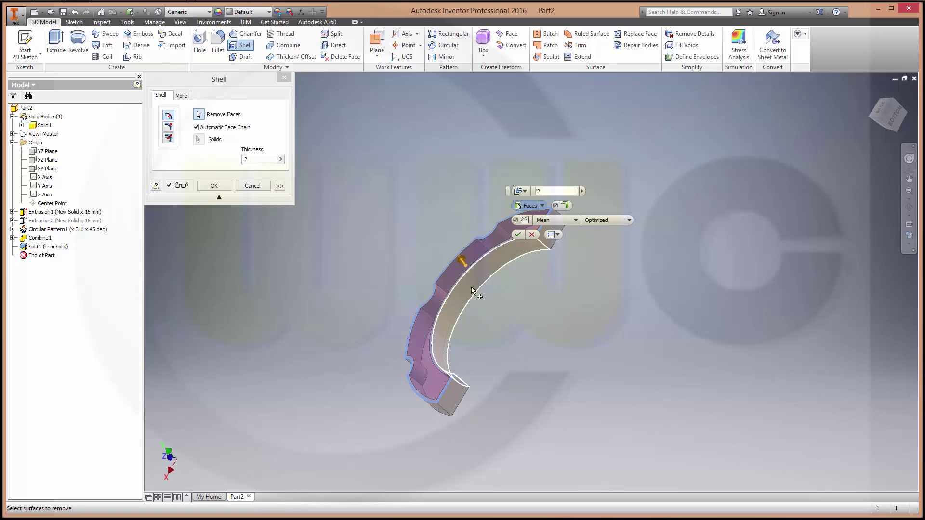
{"action": "left_click", "coordinate": [452, 397]}
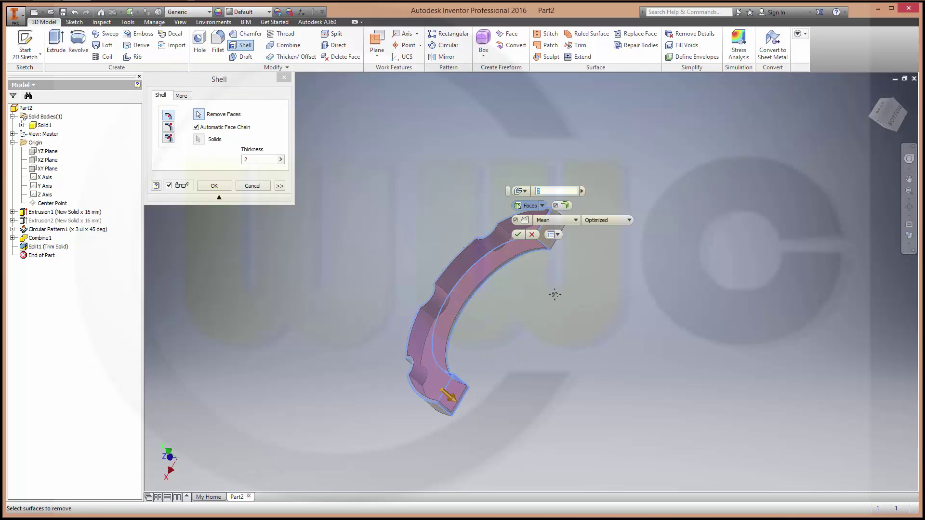
{"action": "middle_click_drag", "start_coordinate": [555, 295], "coordinate": [514, 302], "text": "shift"}
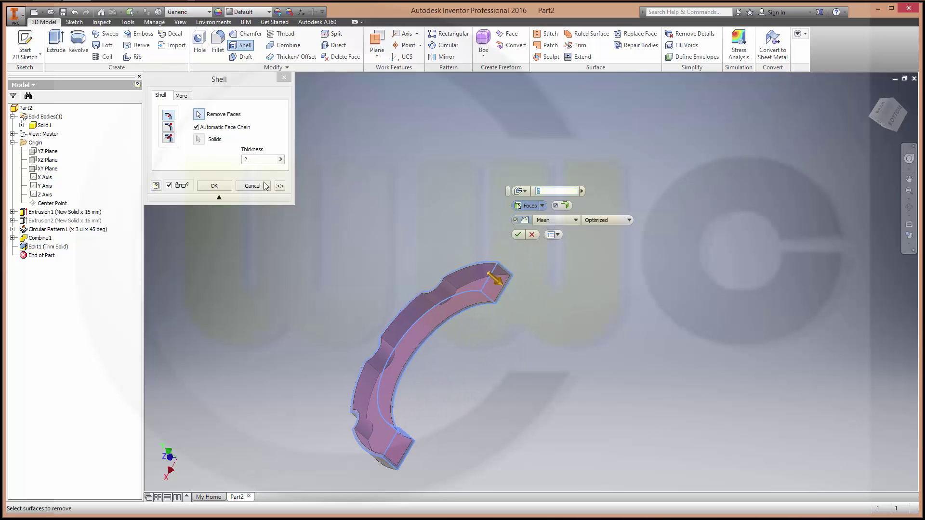
{"action": "left_click", "coordinate": [217, 186]}
Step: Set up a 1 mm fillet on the four inside edges where the first two notches meet the outer wall
{"action": "middle_click_drag", "start_coordinate": [360, 252], "coordinate": [443, 183]}
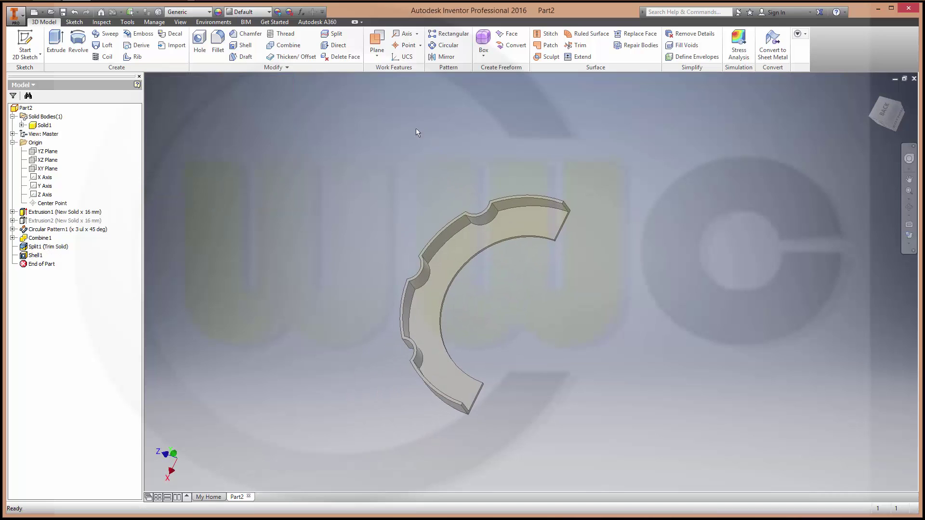
{"action": "left_click", "coordinate": [218, 43]}
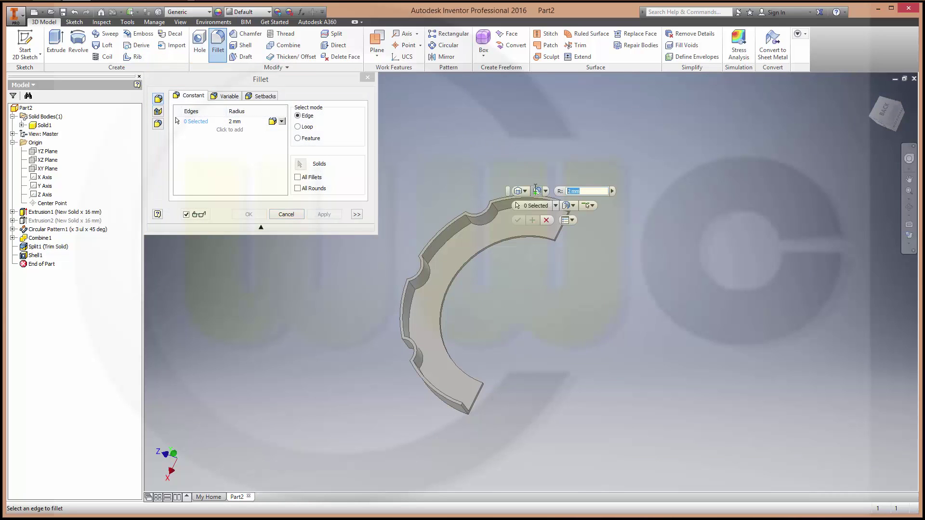
{"action": "type", "text": "1"}
{"action": "middle_click_drag", "start_coordinate": [532, 291], "coordinate": [541, 329]}
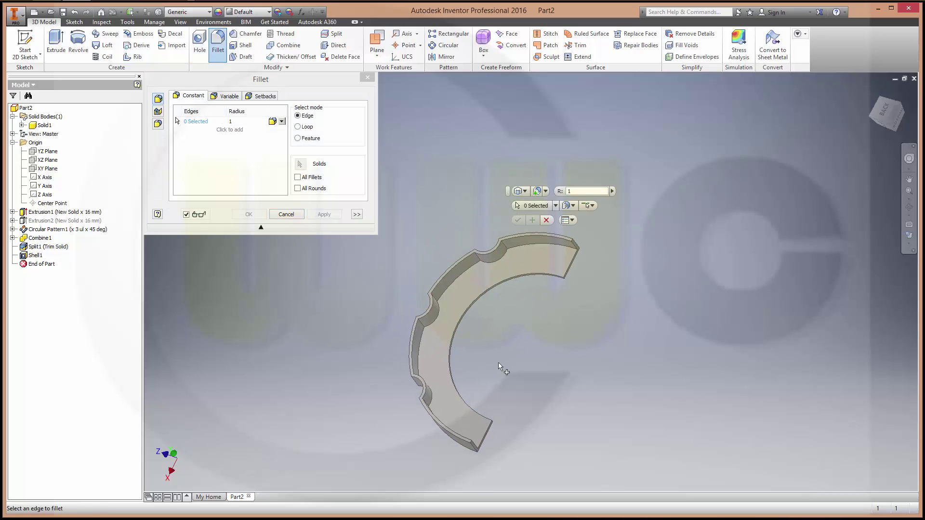
{"action": "scroll", "coordinate": [496, 339], "scroll_direction": "down", "scroll_amount": 3}
{"action": "scroll", "coordinate": [500, 322], "scroll_direction": "down", "scroll_amount": 5}
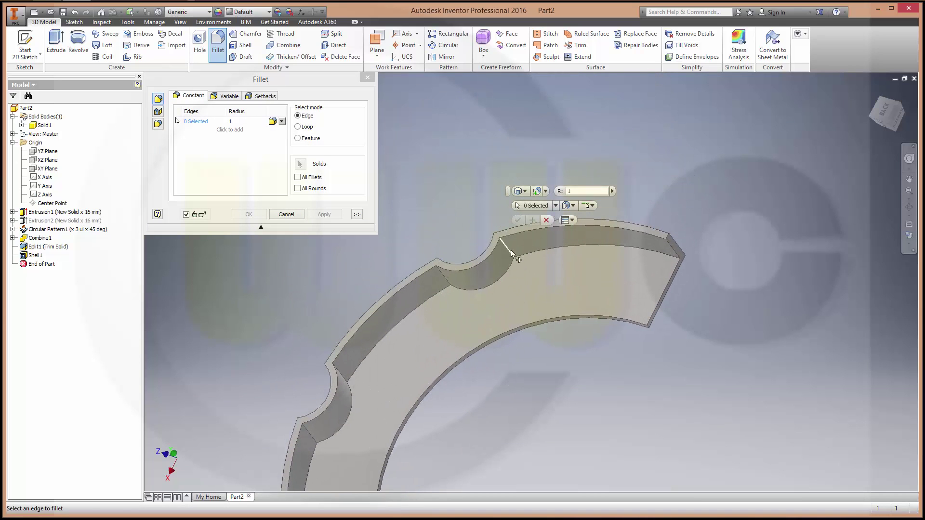
{"action": "left_click", "coordinate": [511, 250]}
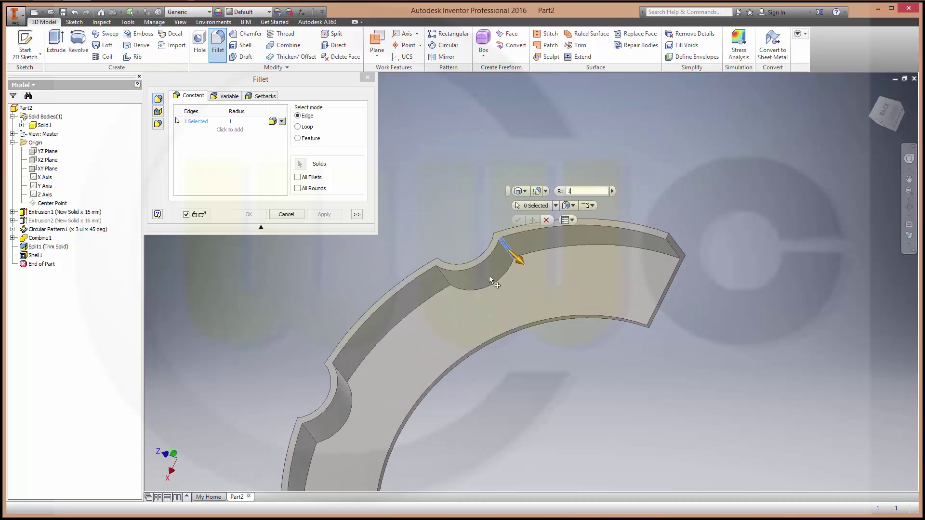
{"action": "left_click", "coordinate": [453, 295]}
{"action": "left_click", "coordinate": [342, 376]}
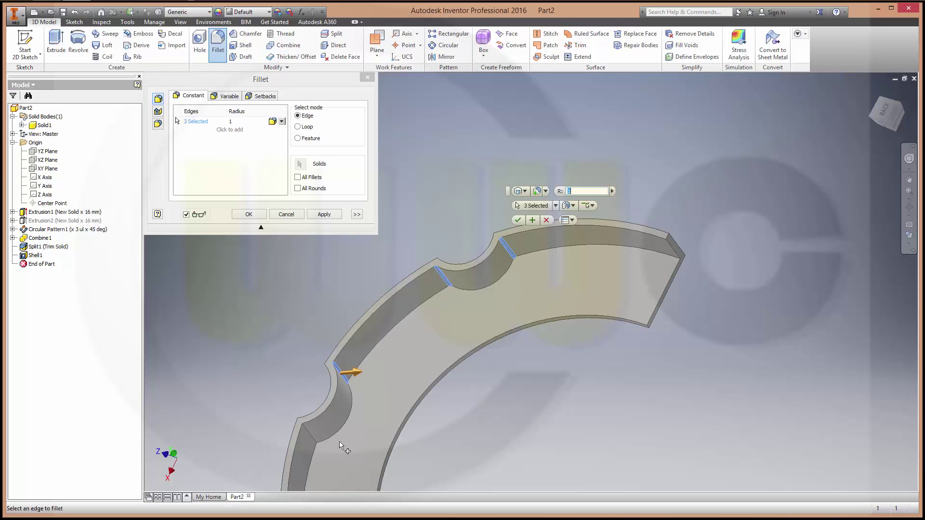
{"action": "left_click", "coordinate": [307, 434]}
Step: Add the third notch's two inside edges to the 1 mm fillet and apply it
{"action": "middle_click_drag", "start_coordinate": [374, 453], "coordinate": [481, 293]}
{"action": "left_click", "coordinate": [479, 289]}
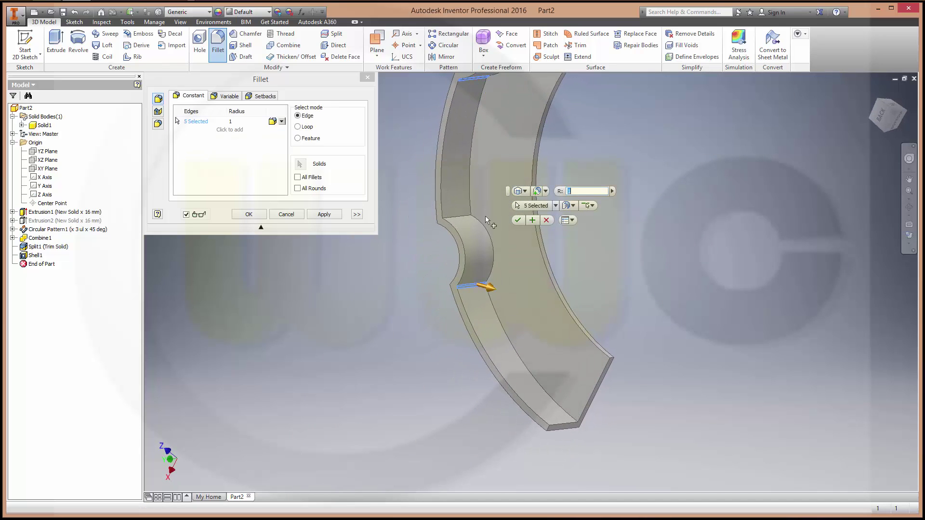
{"action": "left_click", "coordinate": [462, 218]}
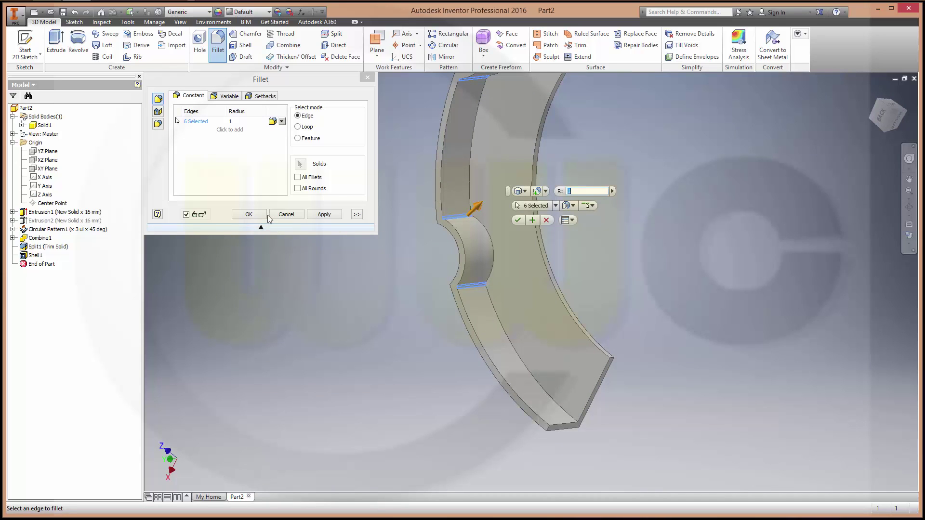
{"action": "left_click", "coordinate": [320, 215]}
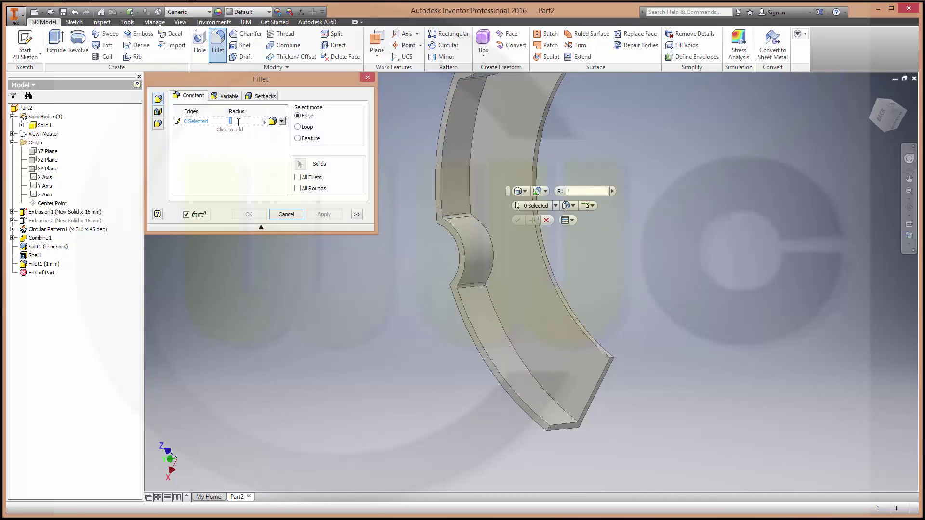
Step: Fillet the six outer edges where the three notches meet the outside wall with a 2 mm radius
{"action": "middle_click_drag", "start_coordinate": [370, 314], "coordinate": [506, 295], "text": "shift"}
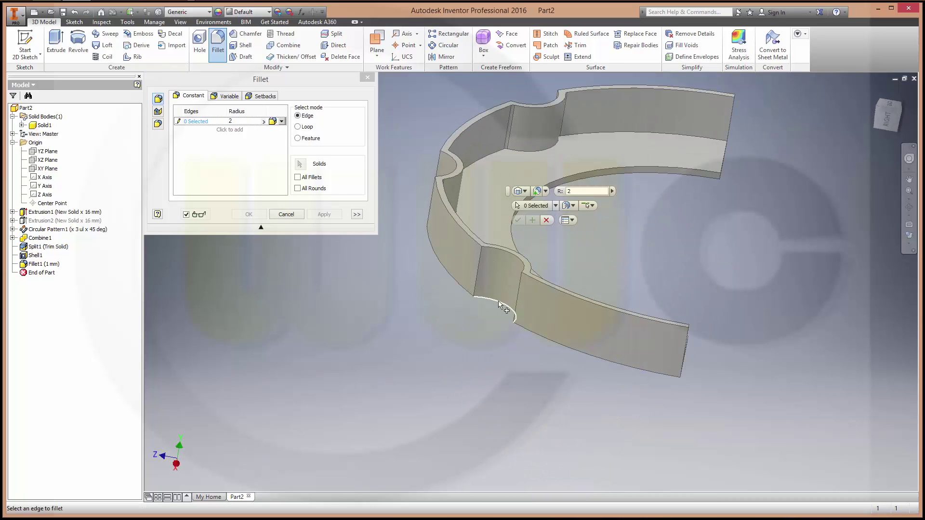
{"action": "left_click", "coordinate": [516, 295]}
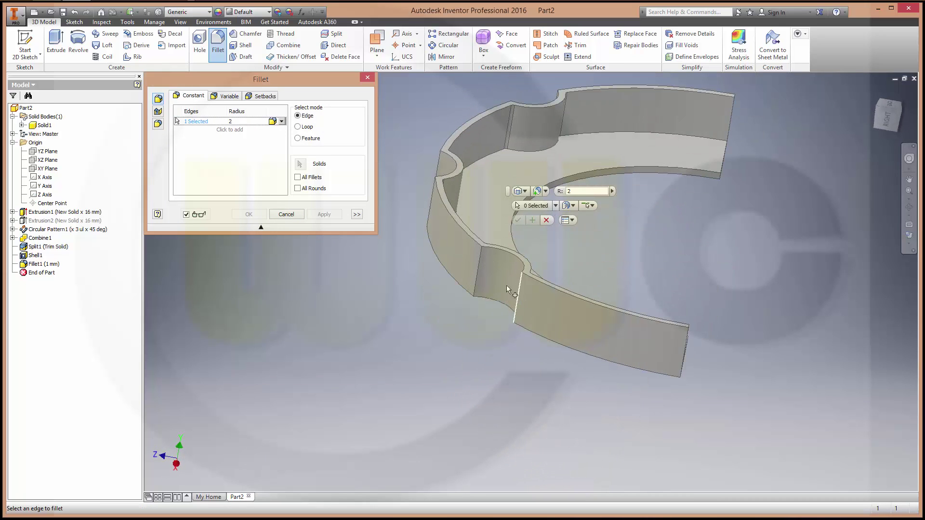
{"action": "left_click", "coordinate": [479, 273]}
{"action": "middle_click_drag", "start_coordinate": [455, 246], "coordinate": [561, 330], "text": "shift"}
{"action": "left_click", "coordinate": [579, 337]}
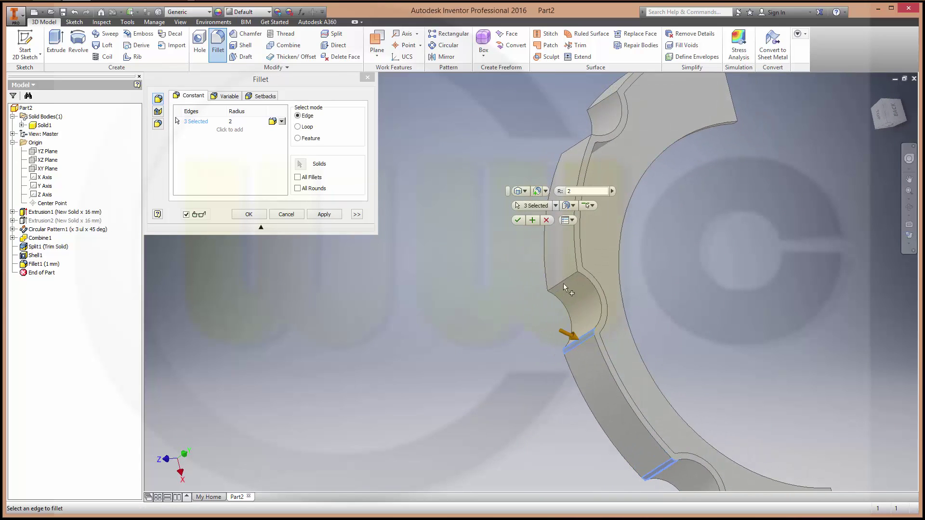
{"action": "left_click", "coordinate": [563, 282]}
{"action": "middle_click_drag", "start_coordinate": [563, 283], "coordinate": [465, 352], "text": "shift"}
{"action": "left_click", "coordinate": [466, 351]}
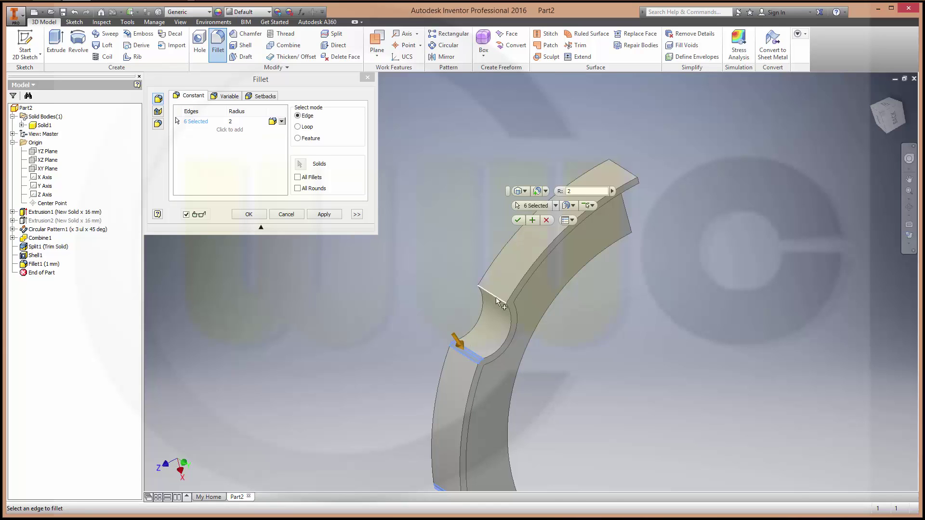
{"action": "left_click", "coordinate": [256, 214]}
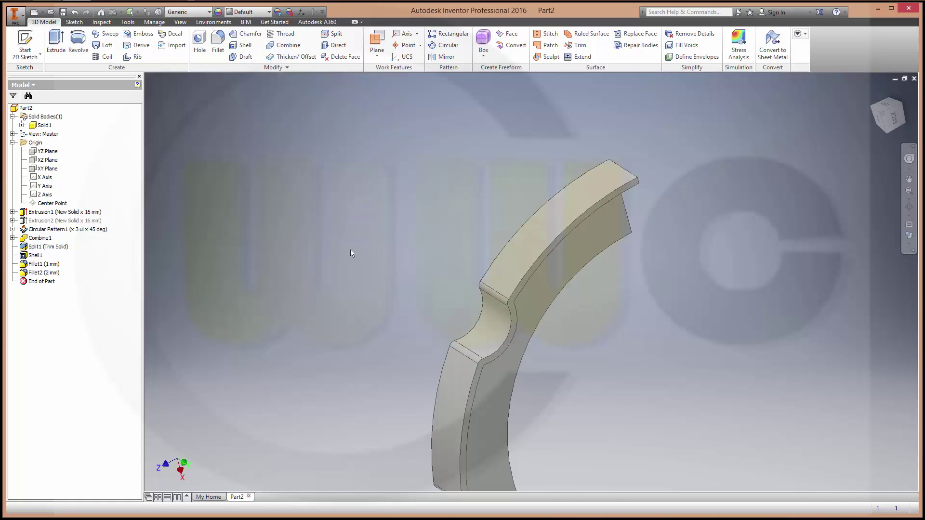
Step: Place a 3 mm through-all hole with linear placement on the recessed flat face near one cut end of the half ring
{"action": "middle_click_drag", "start_coordinate": [351, 250], "coordinate": [395, 297], "text": "shift"}
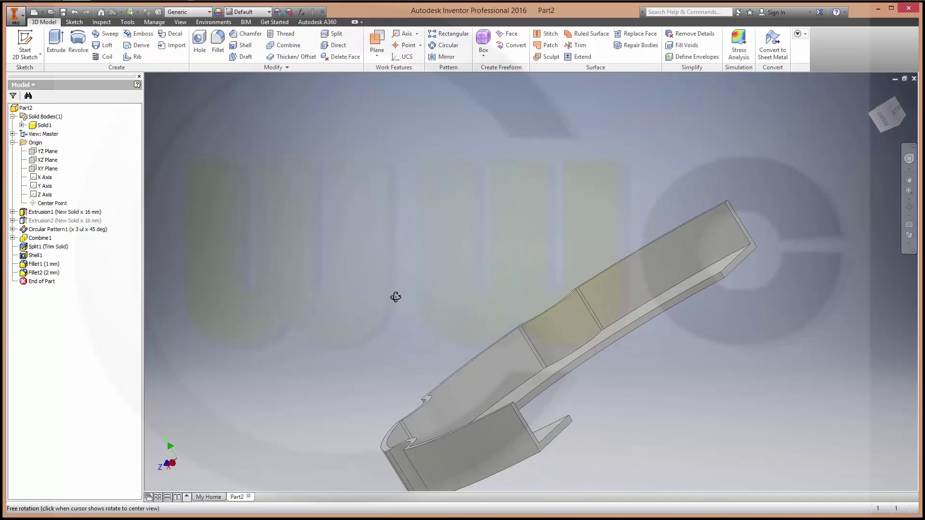
{"action": "key", "text": "F6"}
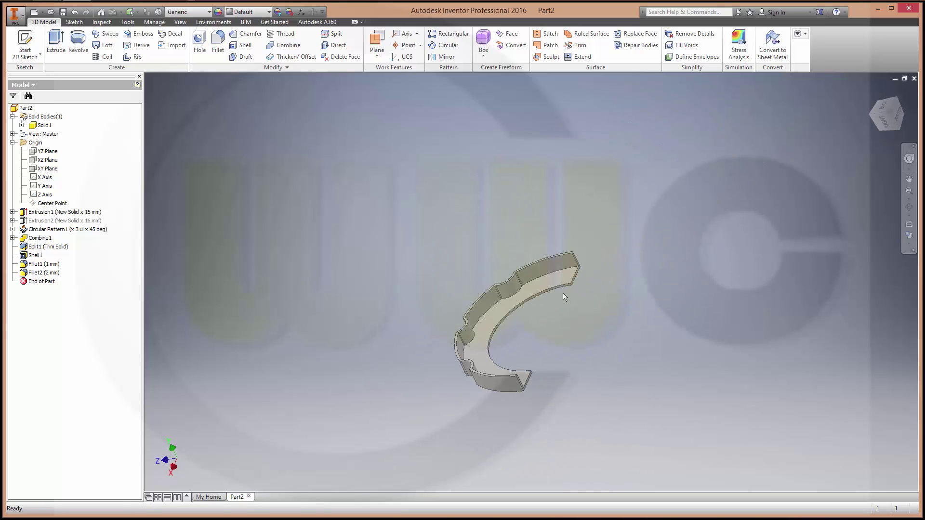
{"action": "middle_click_drag", "start_coordinate": [563, 293], "coordinate": [411, 221], "text": "shift"}
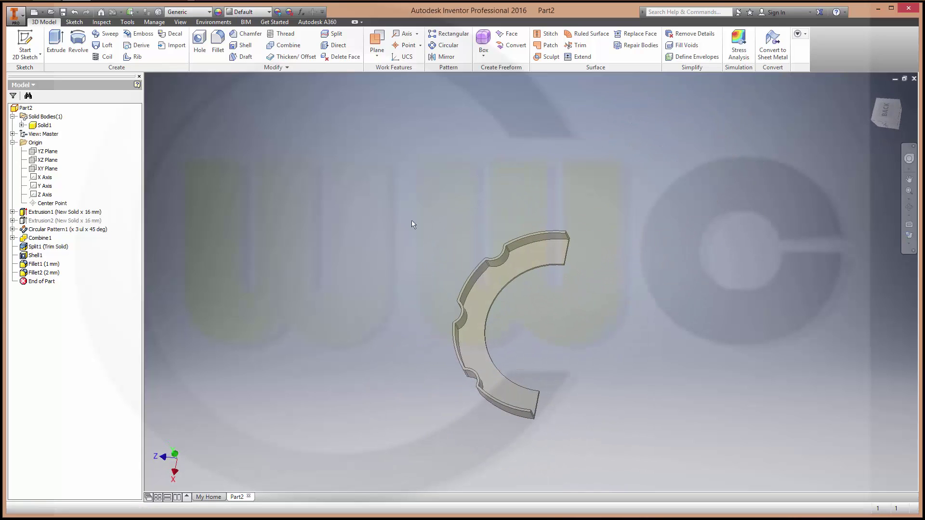
{"action": "left_click", "coordinate": [200, 43]}
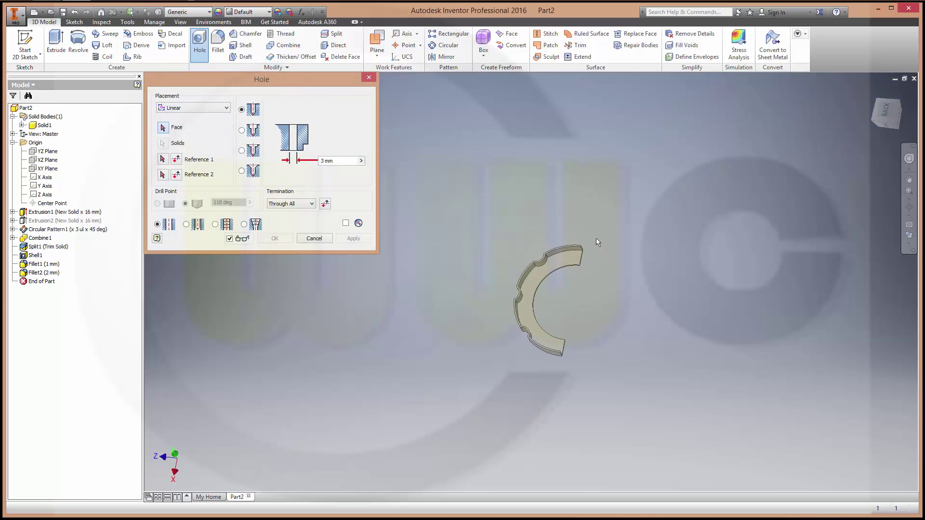
{"action": "scroll", "coordinate": [554, 298], "scroll_direction": "down", "scroll_amount": 3}
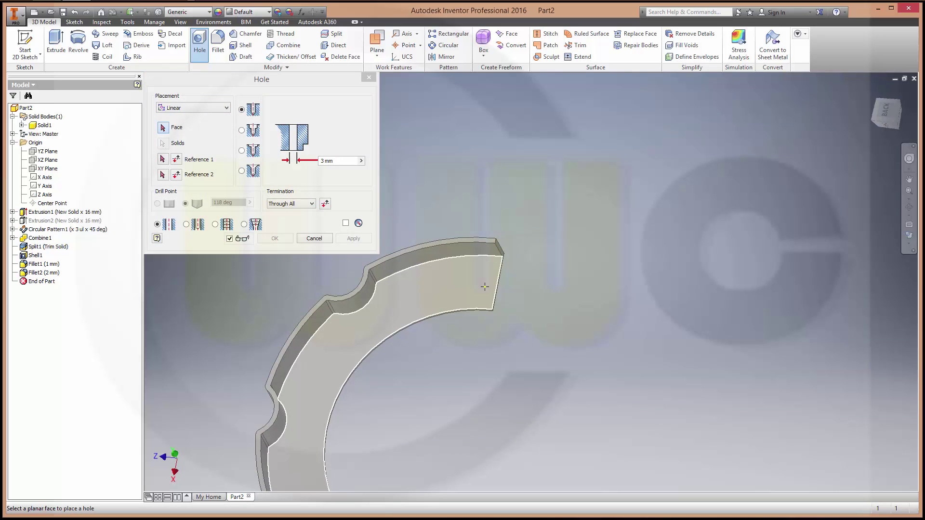
{"action": "left_click", "coordinate": [484, 284]}
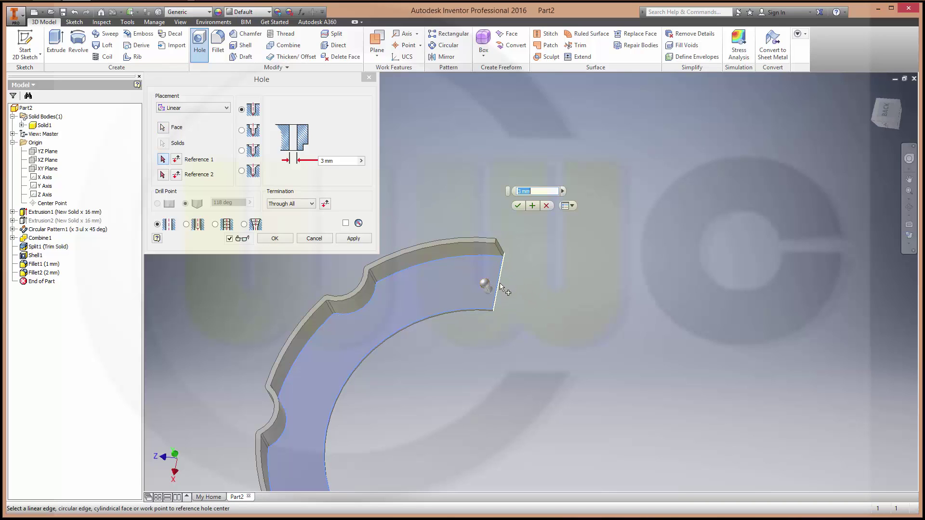
Step: Reference the hole centre to the straight cut-end edge with an offset of 0 and create the hole
{"action": "scroll", "coordinate": [533, 296], "scroll_direction": "up", "scroll_amount": 3}
{"action": "scroll", "coordinate": [532, 296], "scroll_direction": "down", "scroll_amount": 6}
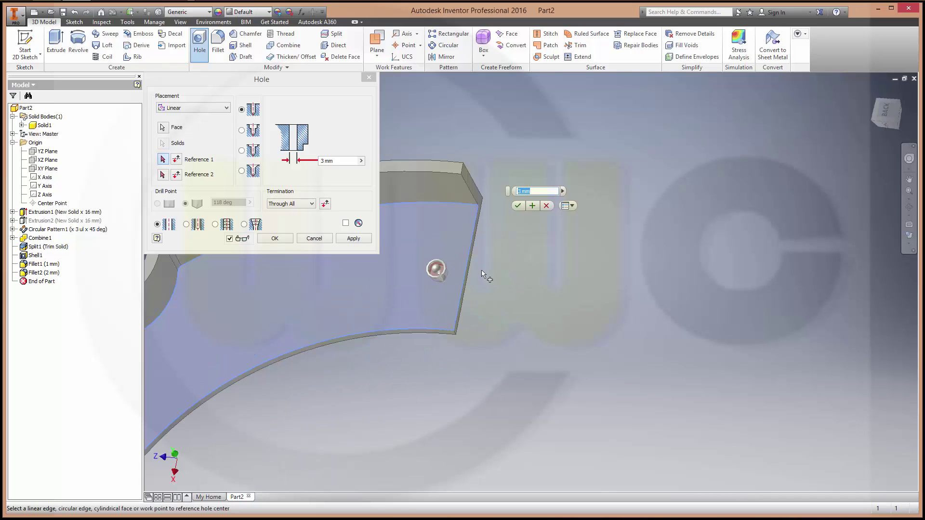
{"action": "middle_click_drag", "start_coordinate": [545, 293], "coordinate": [601, 310]}
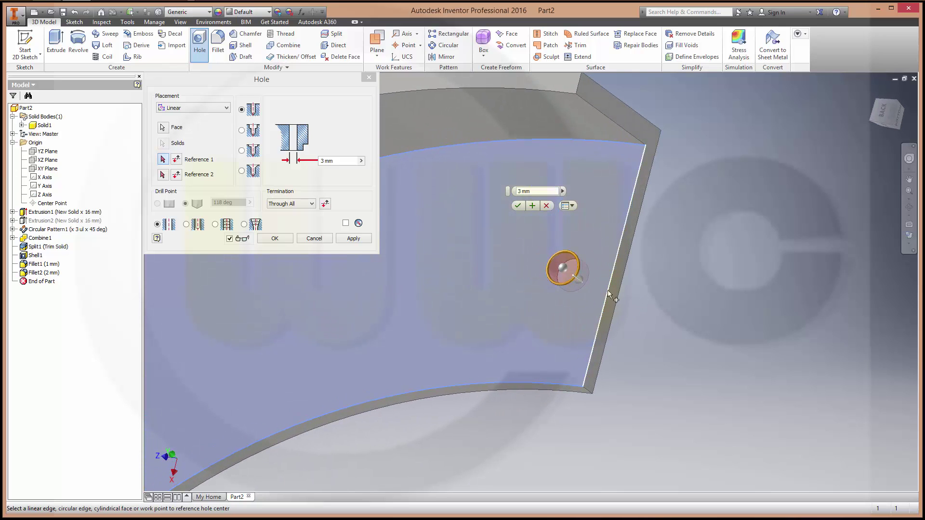
{"action": "left_click", "coordinate": [615, 265]}
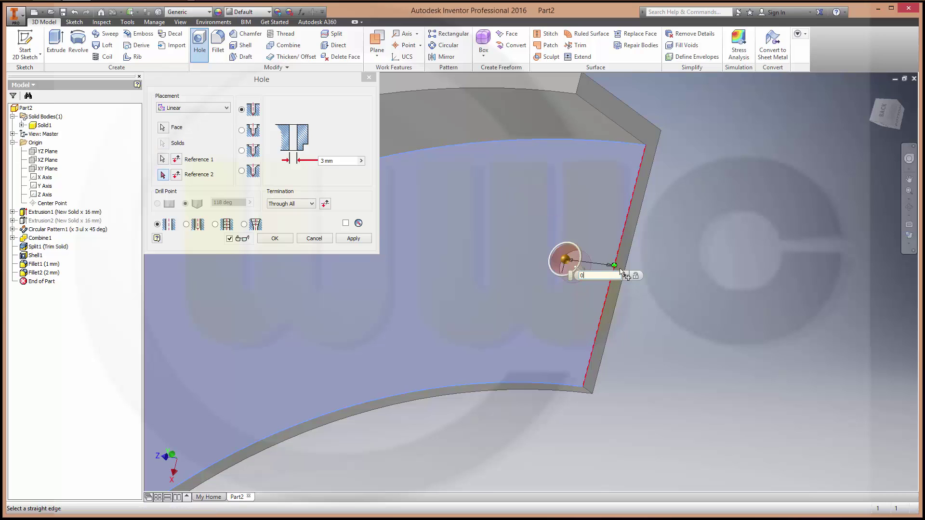
{"action": "type", "text": "0"}
{"action": "key", "text": "Return"}
{"action": "key", "text": "Return"}
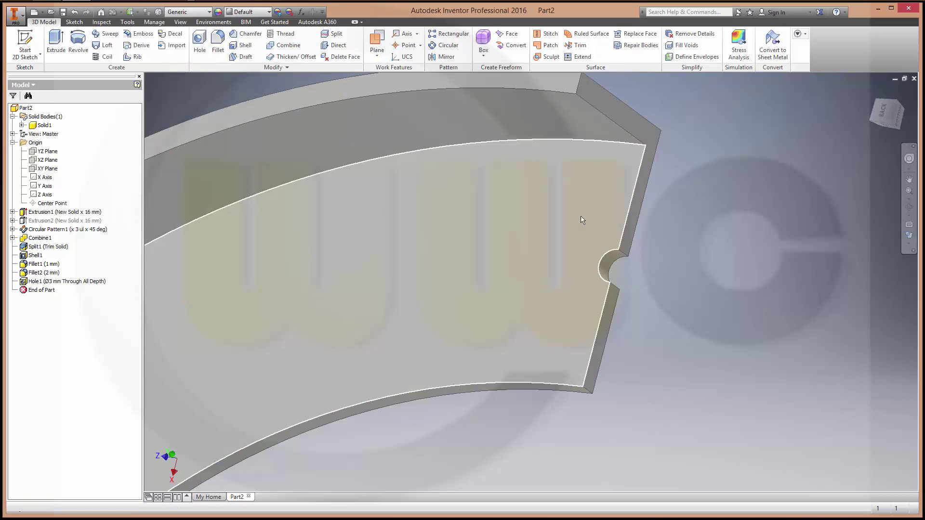
Step: Edit the hole at the cut end and set its diameter to 10 mm
{"action": "double_click", "coordinate": [44, 283]}
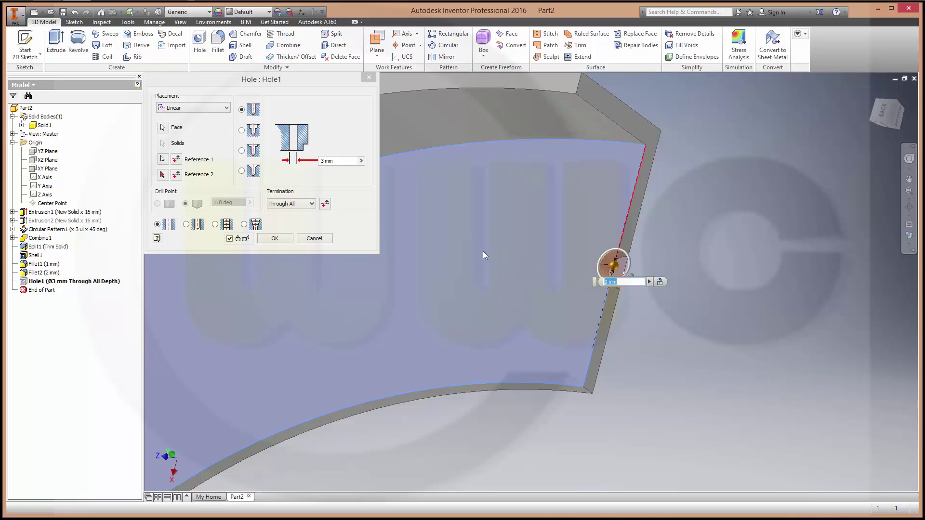
{"action": "left_click", "coordinate": [337, 162]}
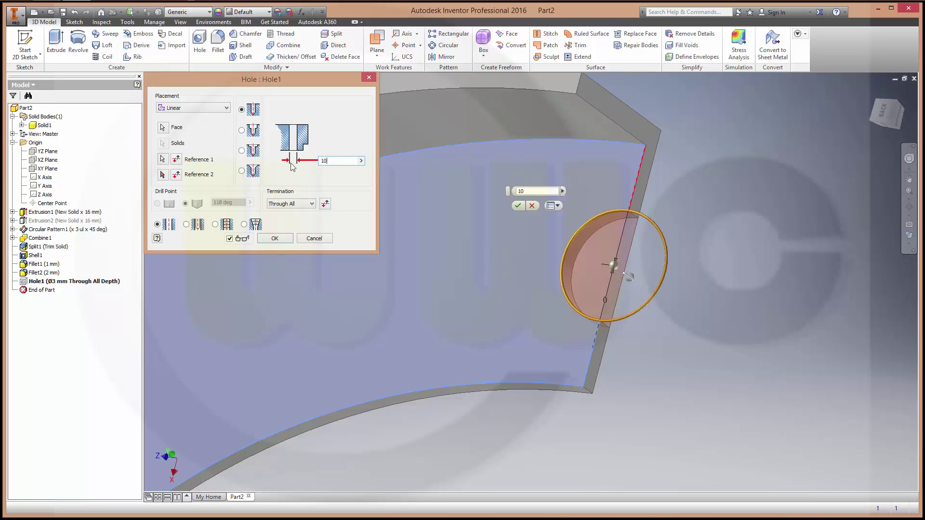
{"action": "key", "text": "Return"}
Step: Mirror the 10 mm hole about the YZ plane onto the other cut end of the half ring
{"action": "scroll", "coordinate": [515, 198], "scroll_direction": "down", "scroll_amount": 5}
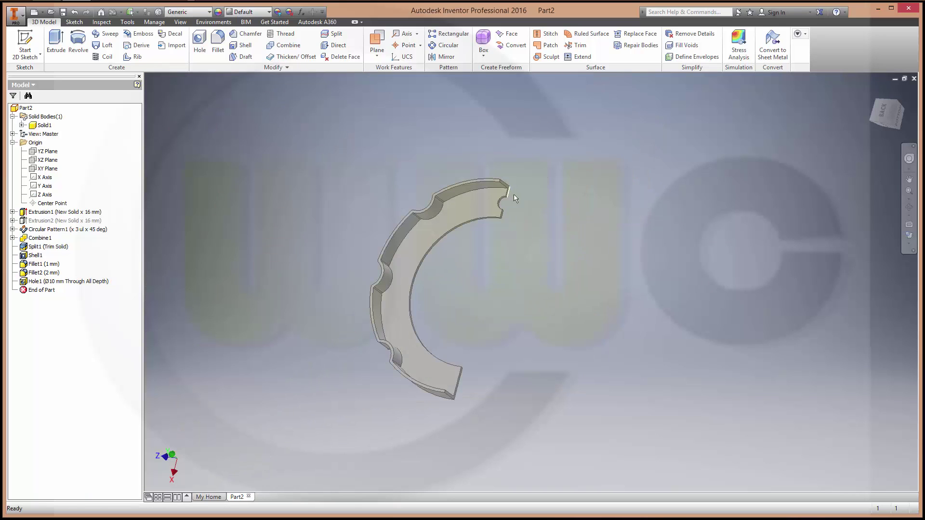
{"action": "middle_click_drag", "start_coordinate": [506, 264], "coordinate": [528, 281]}
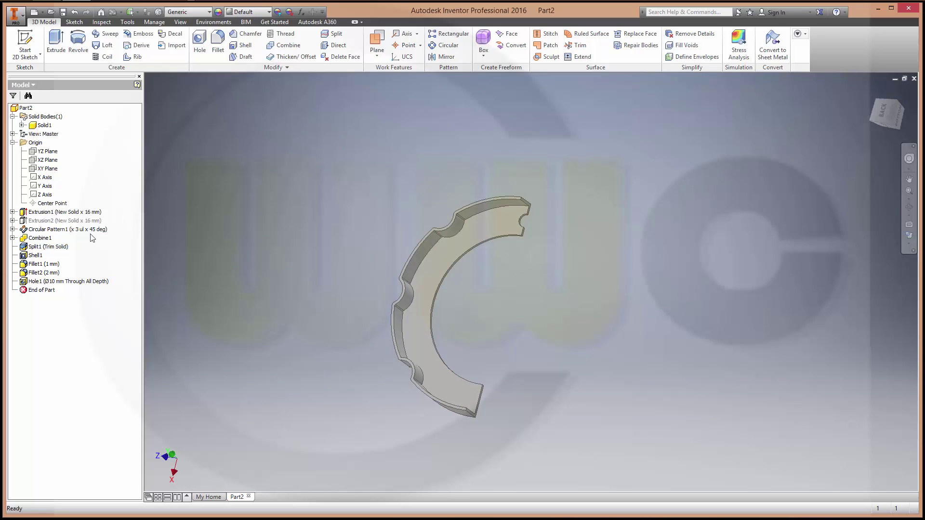
{"action": "left_click", "coordinate": [49, 282]}
{"action": "left_click", "coordinate": [442, 56]}
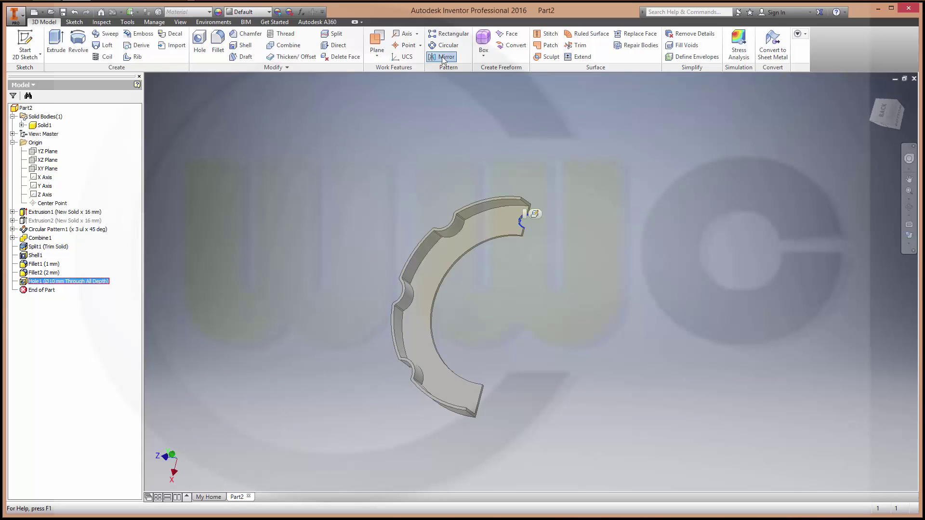
{"action": "left_click", "coordinate": [177, 116]}
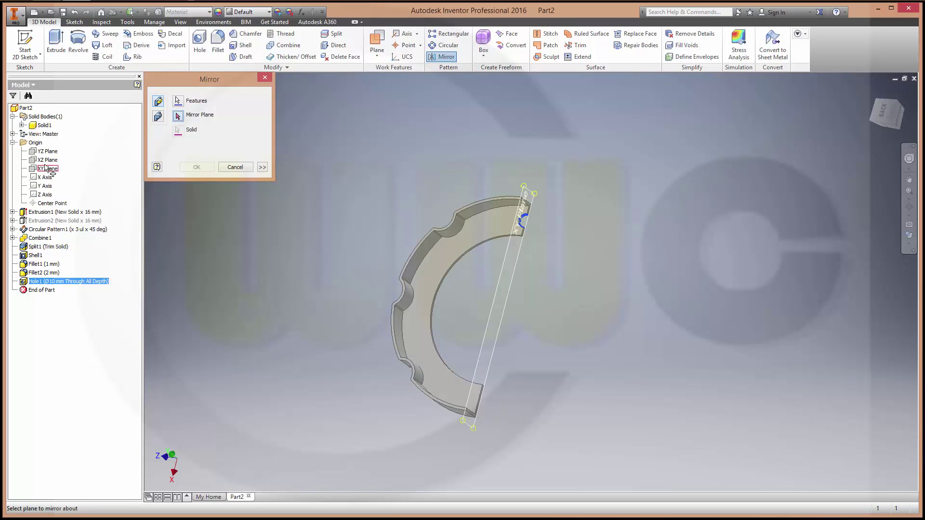
{"action": "left_click", "coordinate": [48, 151]}
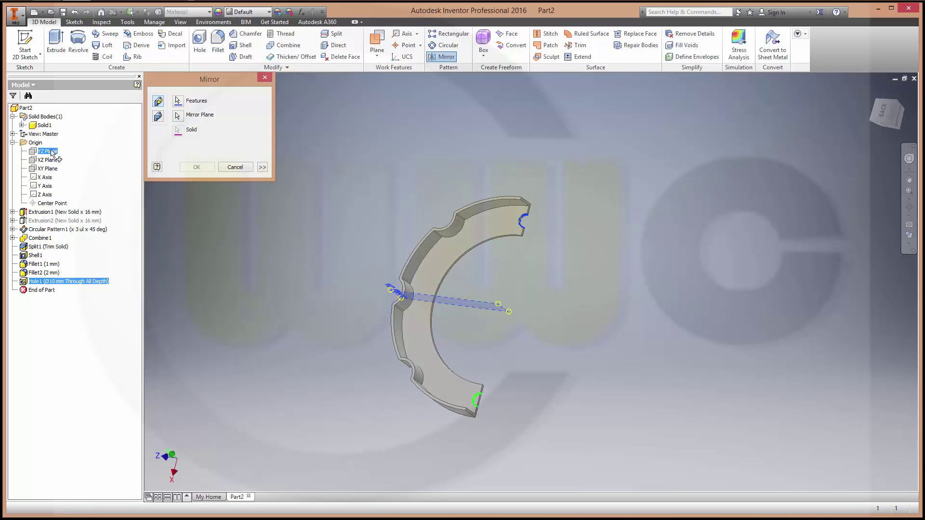
{"action": "left_click", "coordinate": [197, 168]}
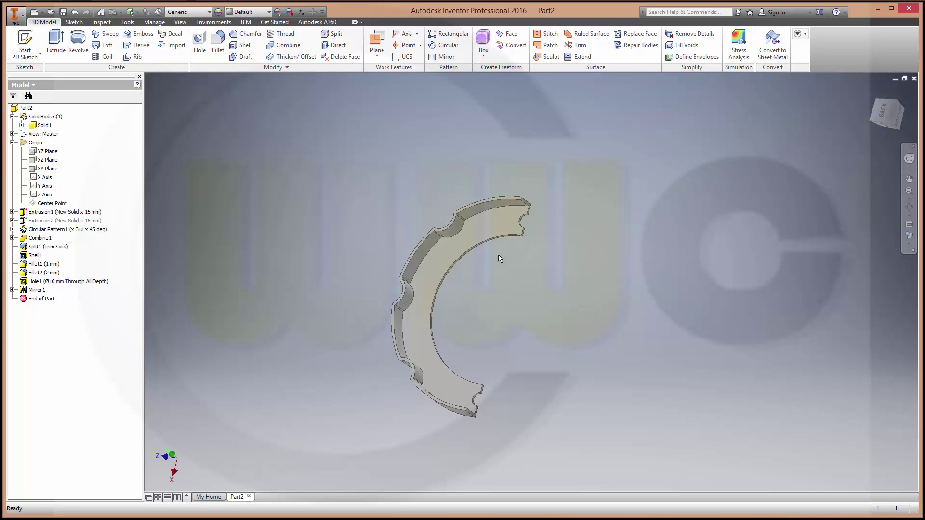
{"action": "scroll", "coordinate": [536, 277], "scroll_direction": "down", "scroll_amount": 3}
{"action": "scroll", "coordinate": [539, 281], "scroll_direction": "up", "scroll_amount": 4}
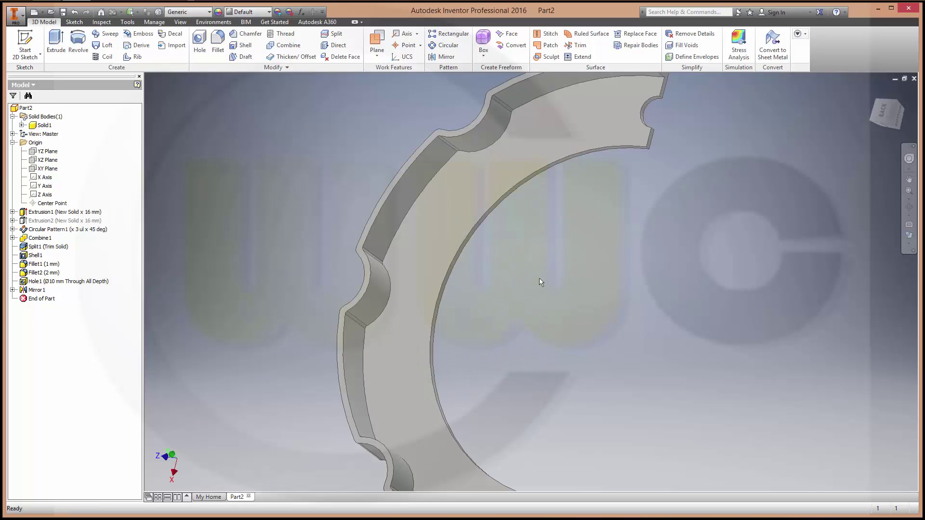
{"action": "scroll", "coordinate": [539, 279], "scroll_direction": "down", "scroll_amount": 3}
{"action": "scroll", "coordinate": [602, 288], "scroll_direction": "up", "scroll_amount": 3}
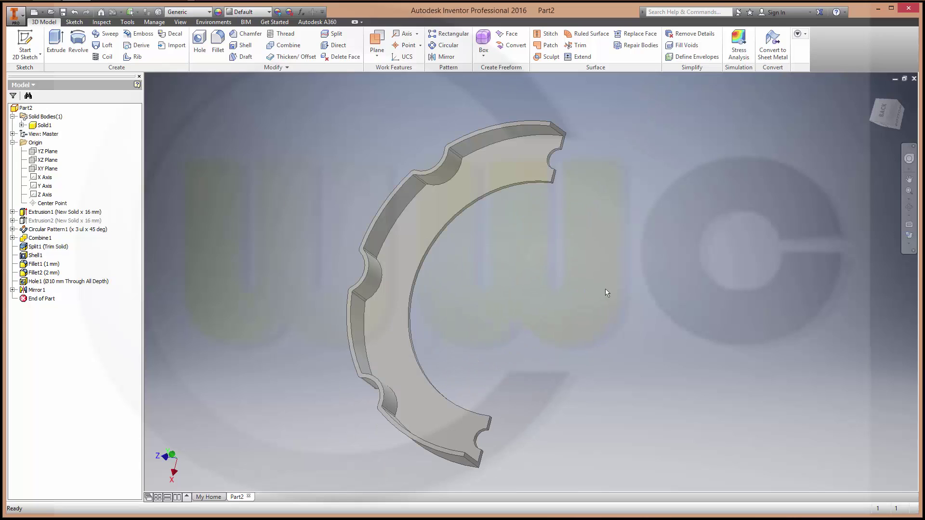